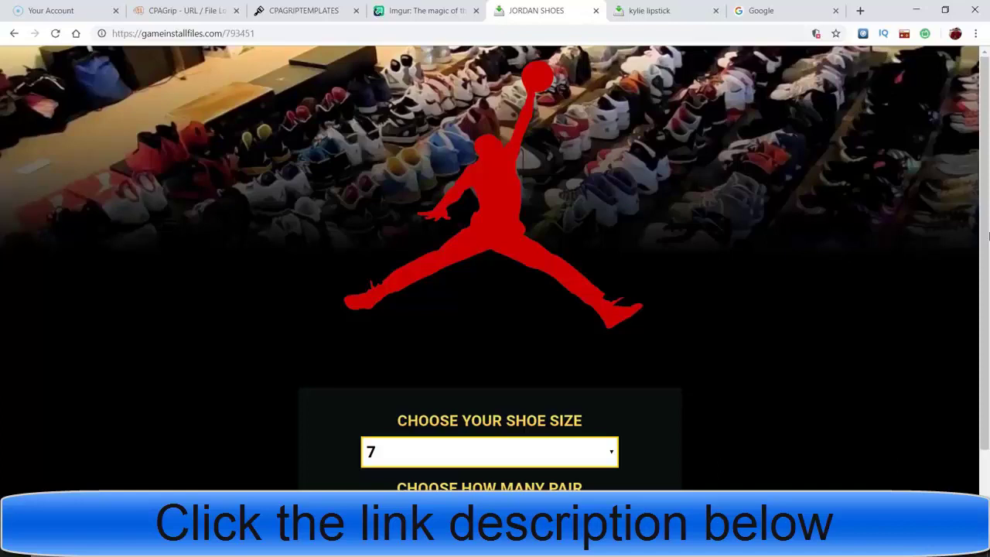
- Set the number of pairs to 3 on the Jordan shoes page, keeping shoe size 7, and submit the choice
scroll(987, 207, down, 1)
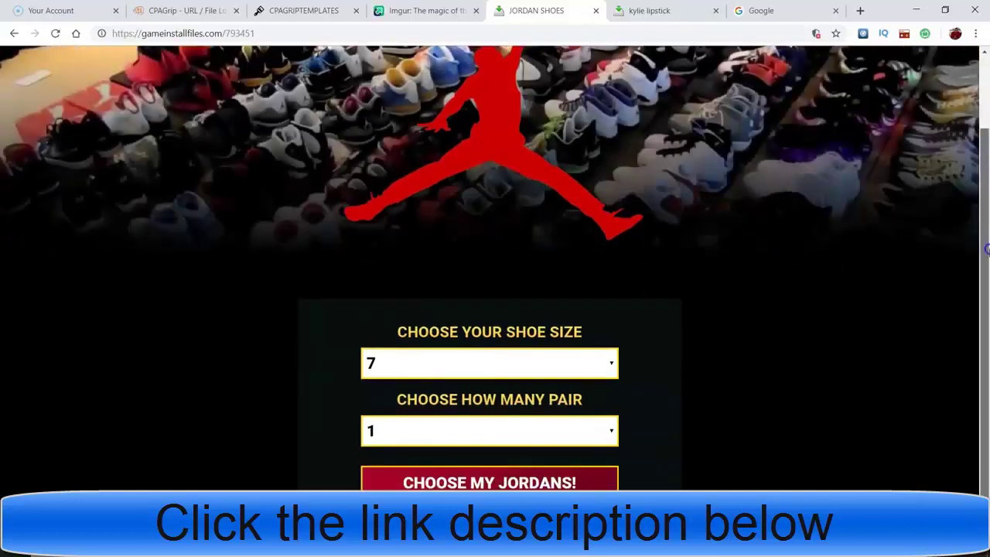
scroll(986, 100, up, 1)
scroll(987, 91, down, 1)
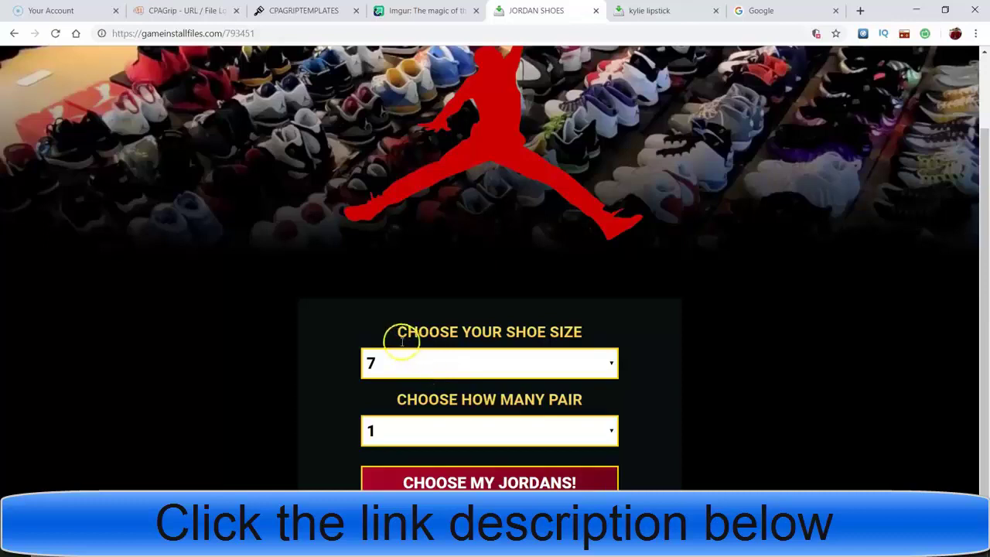
click(448, 364)
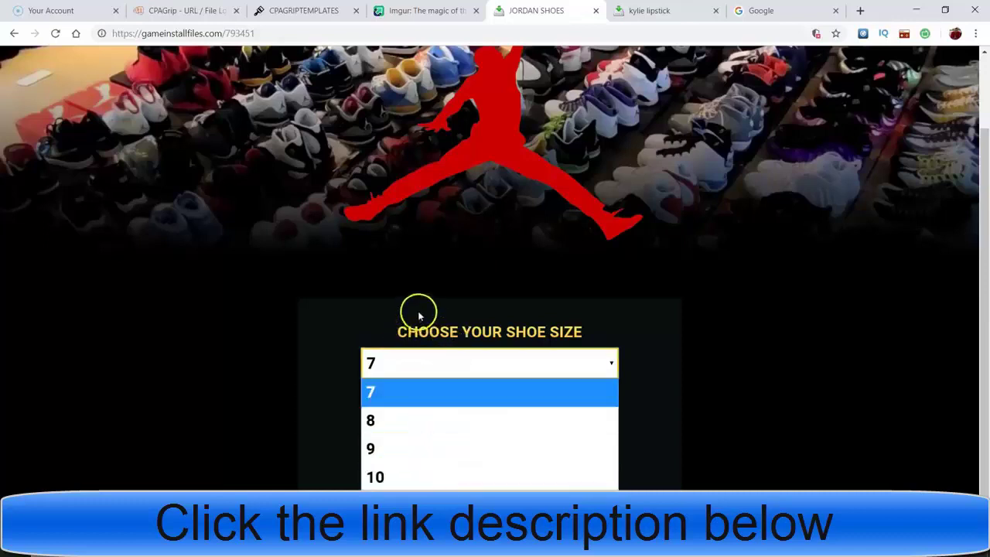
click(435, 257)
click(445, 439)
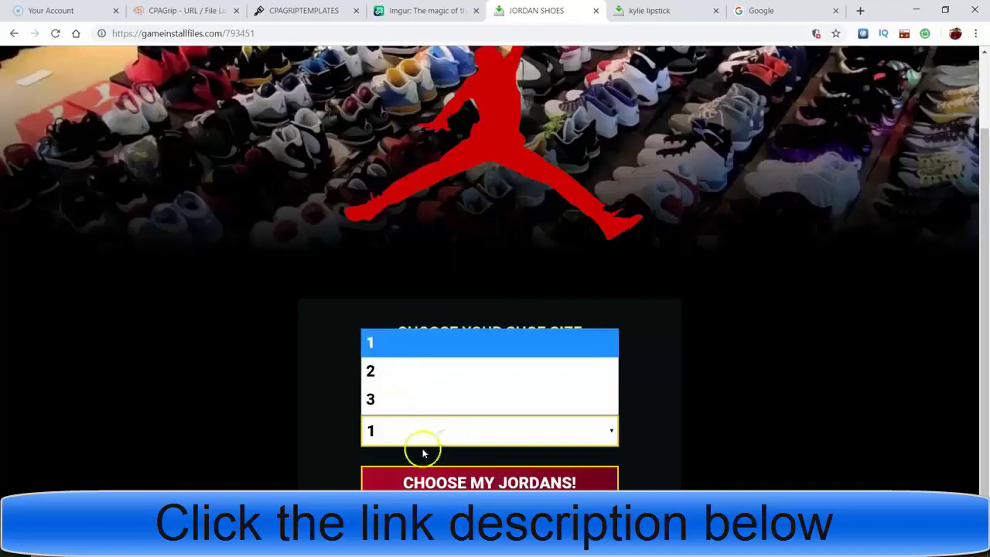
click(426, 398)
click(471, 480)
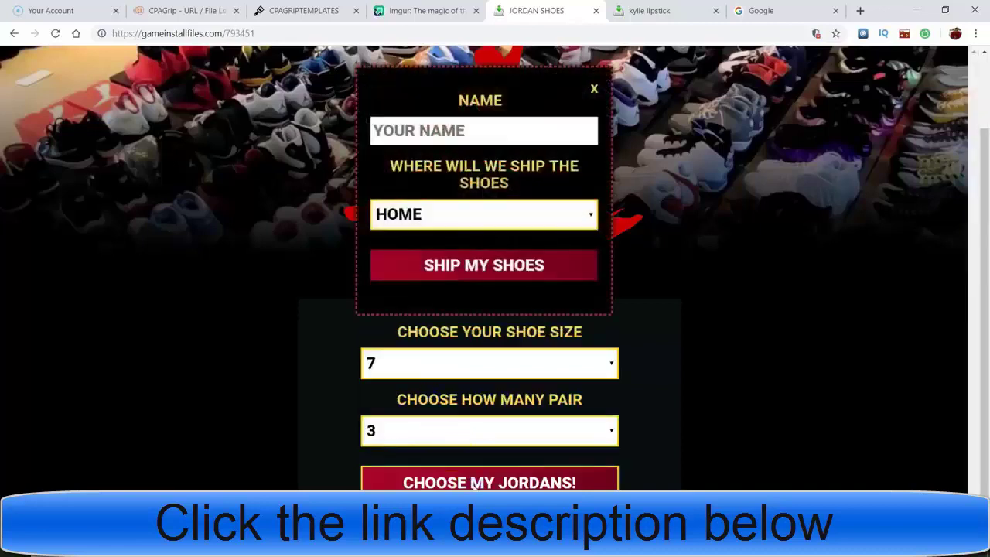
- Fill in the customer's name, keep HOME as the shipping destination, and submit the shoe shipping request
click(497, 137)
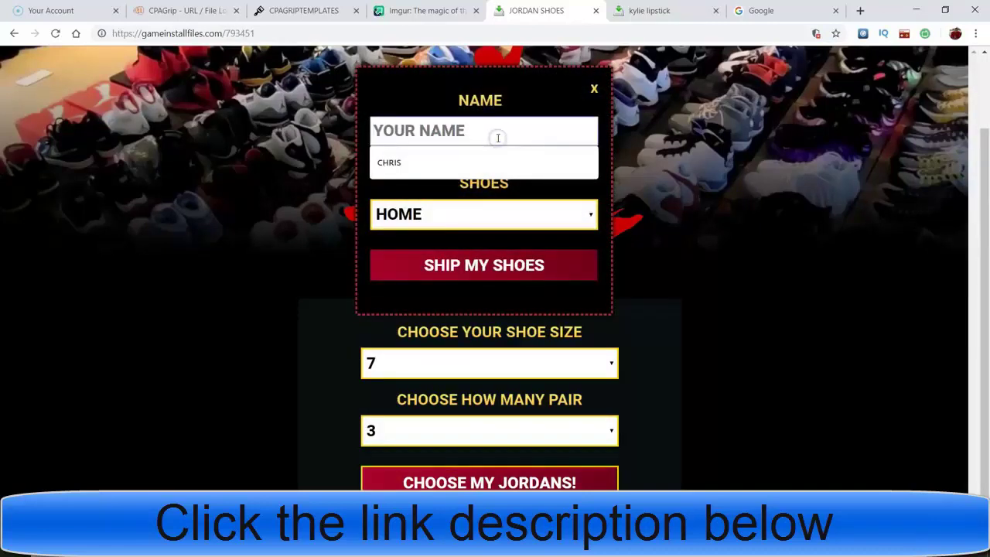
click(491, 162)
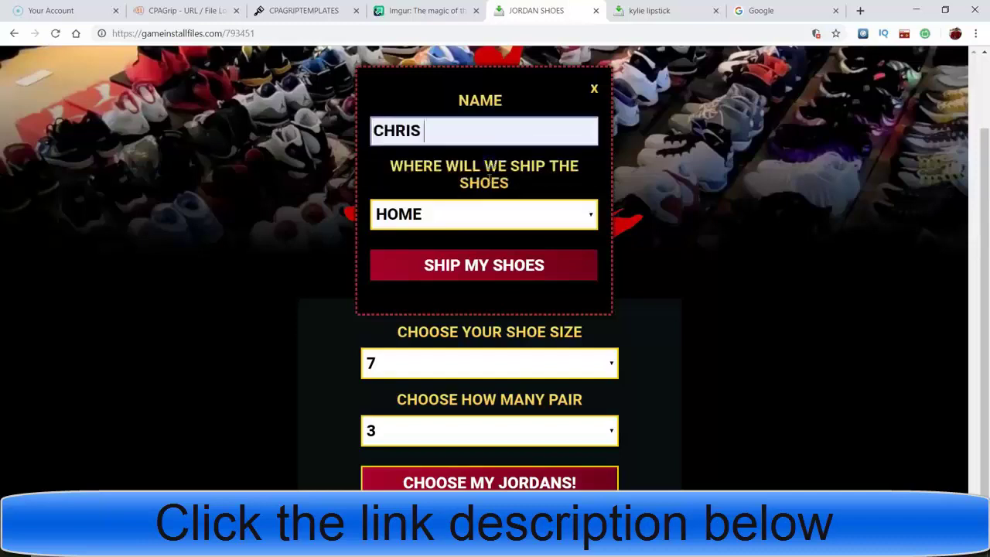
drag(409, 161, 481, 217)
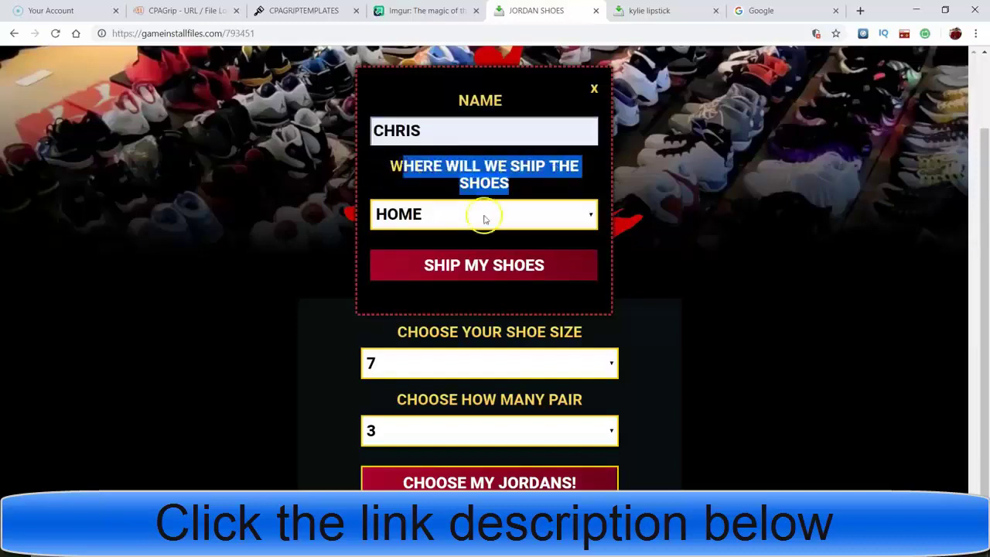
click(482, 217)
click(503, 246)
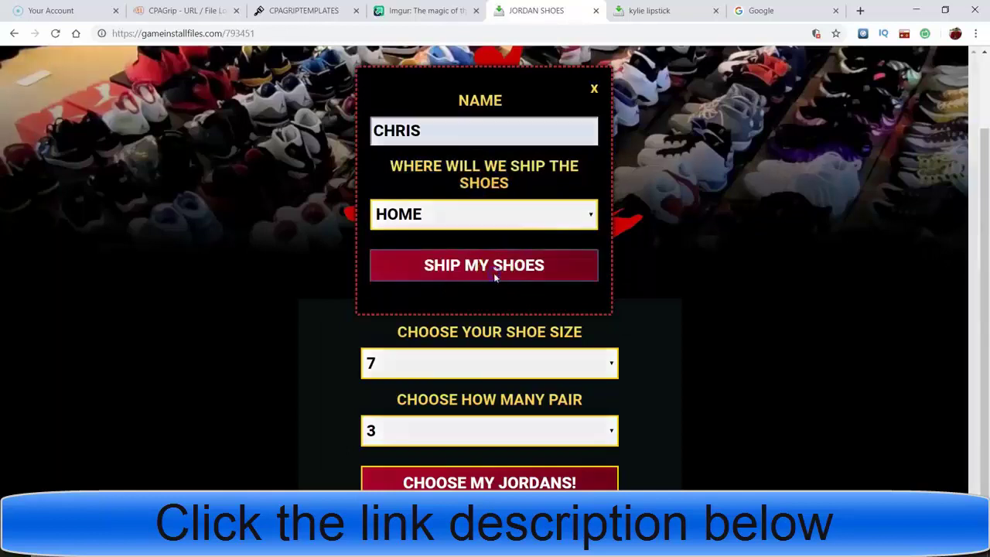
click(494, 272)
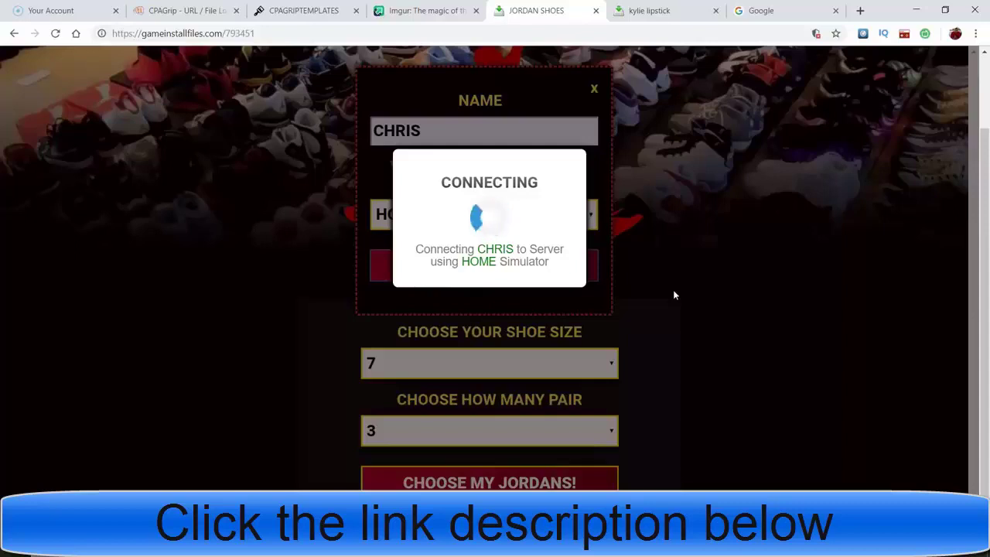
- Review the connection and human verification messages, and begin the download to view the verification offers
double_click(509, 249)
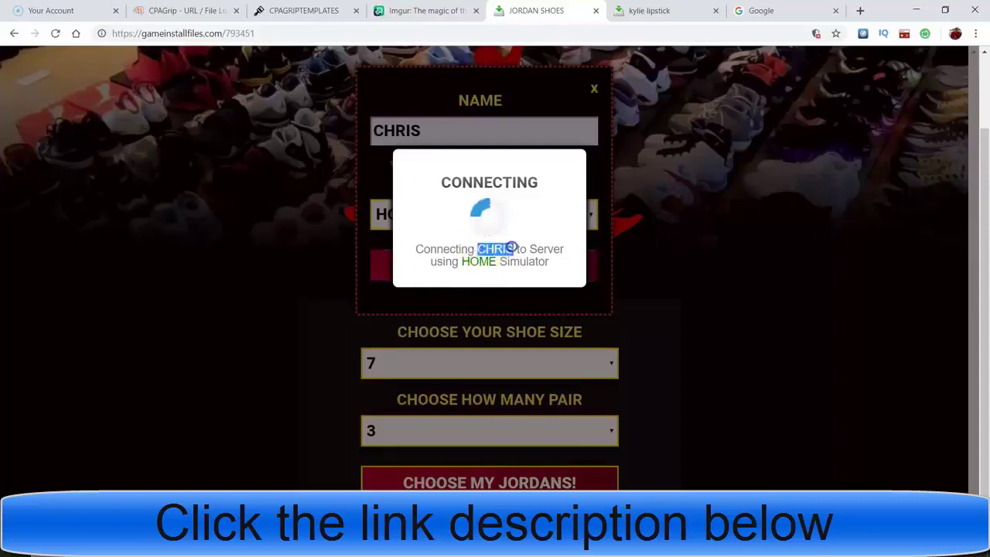
double_click(487, 262)
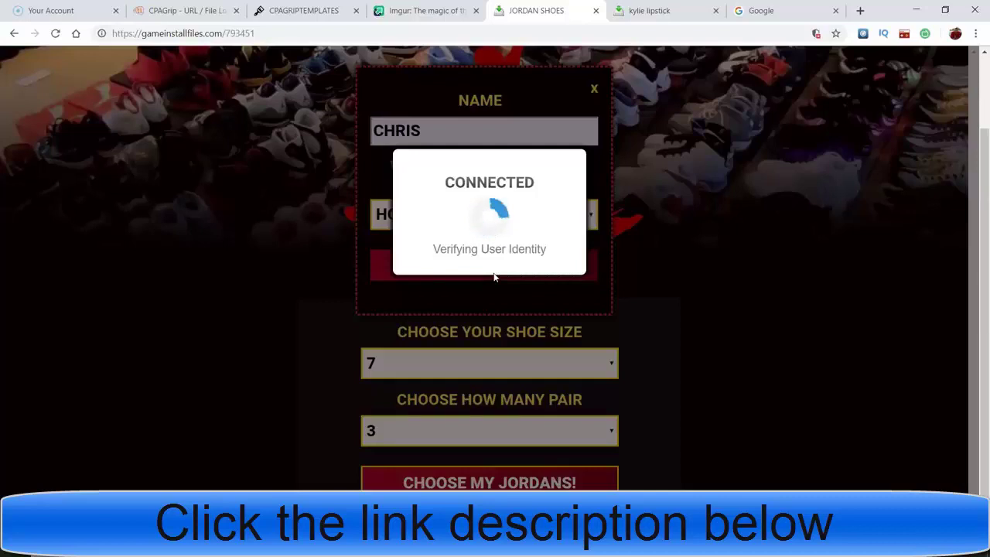
scroll(494, 276, up, 4)
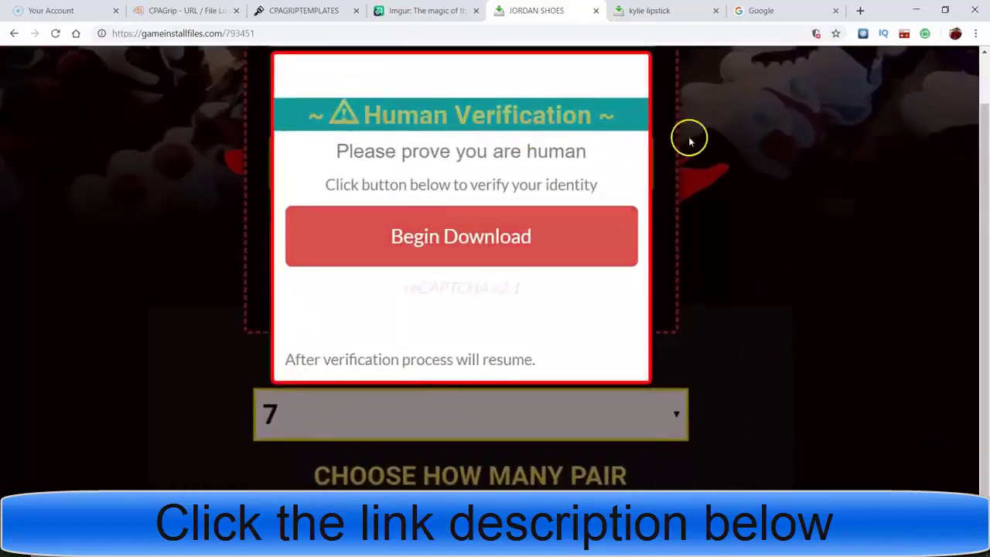
drag(335, 150, 591, 187)
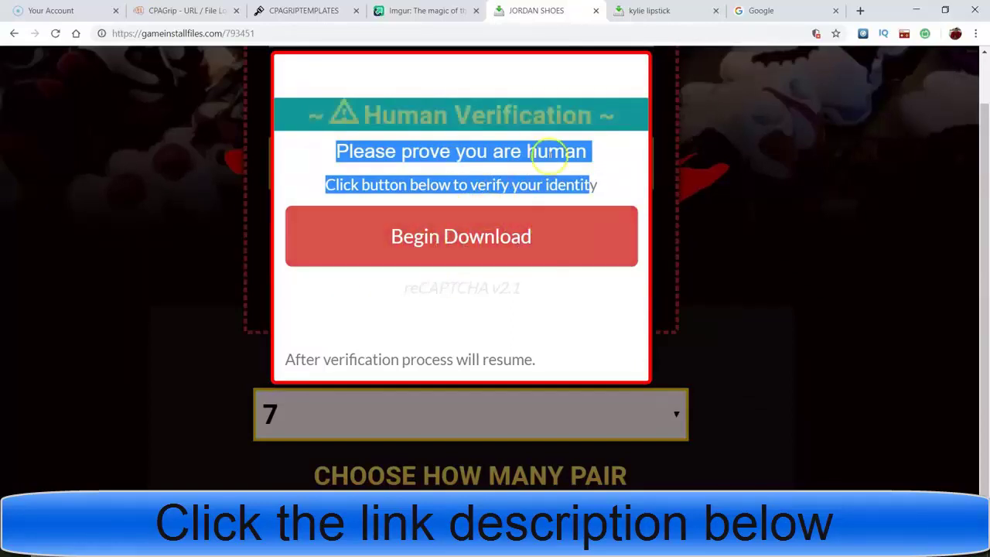
click(485, 222)
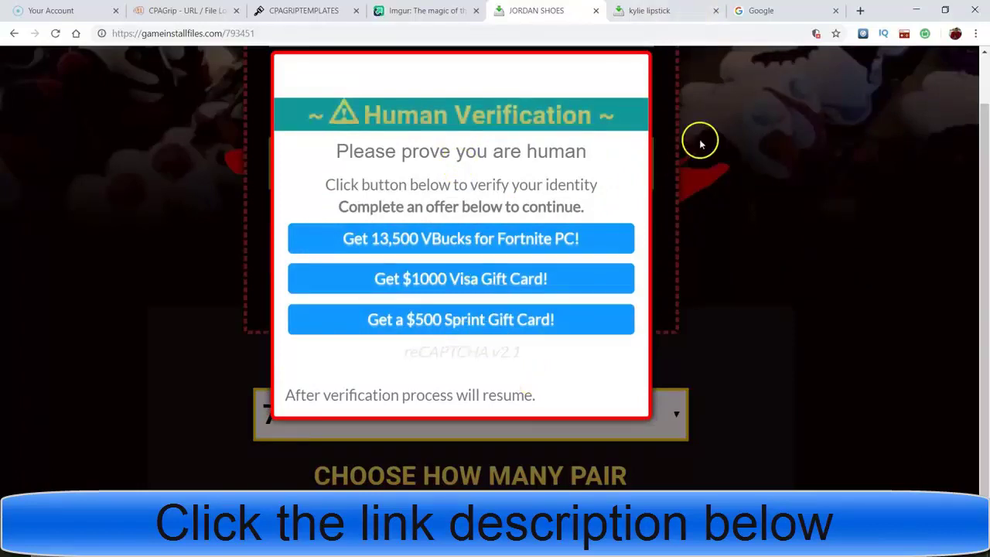
scroll(700, 140, down, 3)
- Switch to the Kylie lipstick landing page and examine its headline and limited time offer text
click(648, 11)
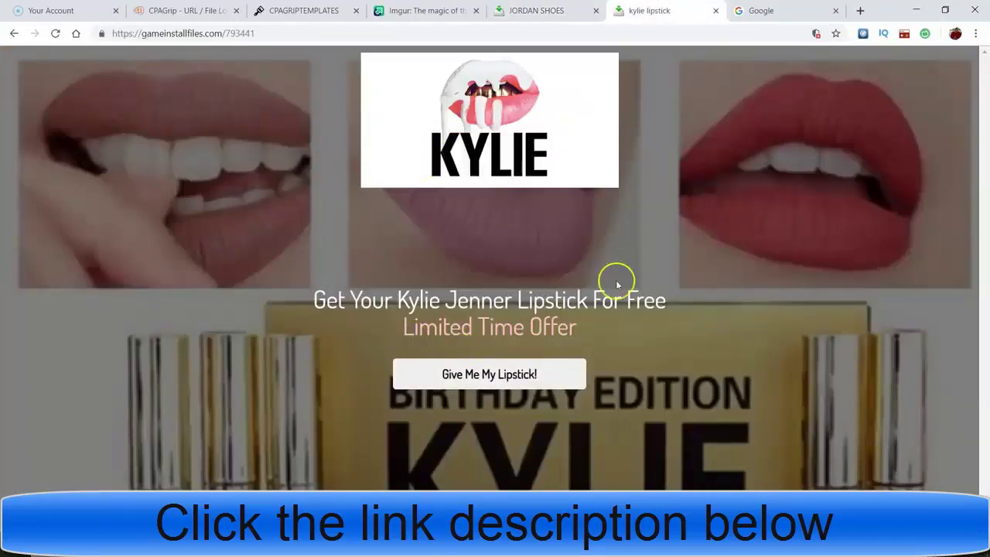
drag(312, 302, 566, 348)
right_click(611, 341)
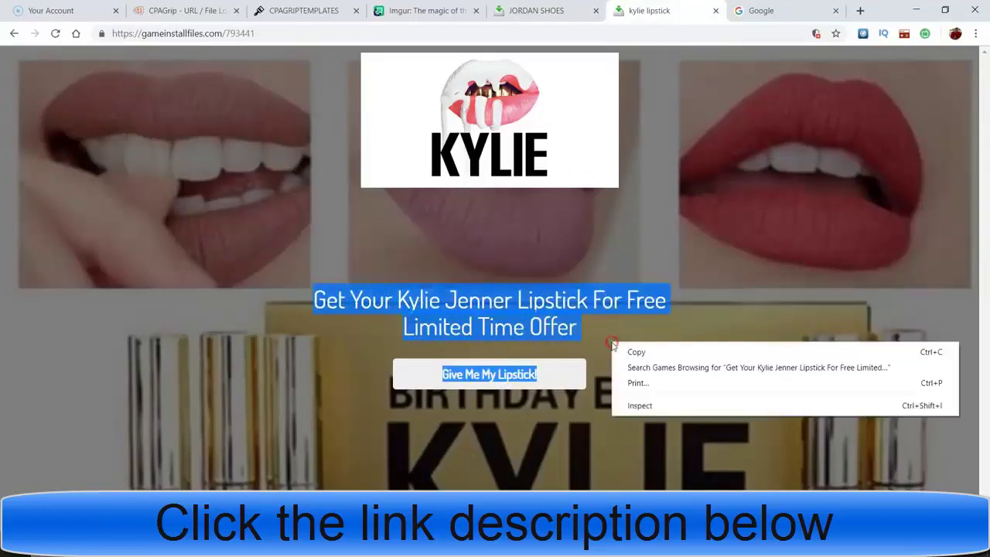
right_click(610, 259)
click(595, 246)
right_click(643, 222)
click(622, 209)
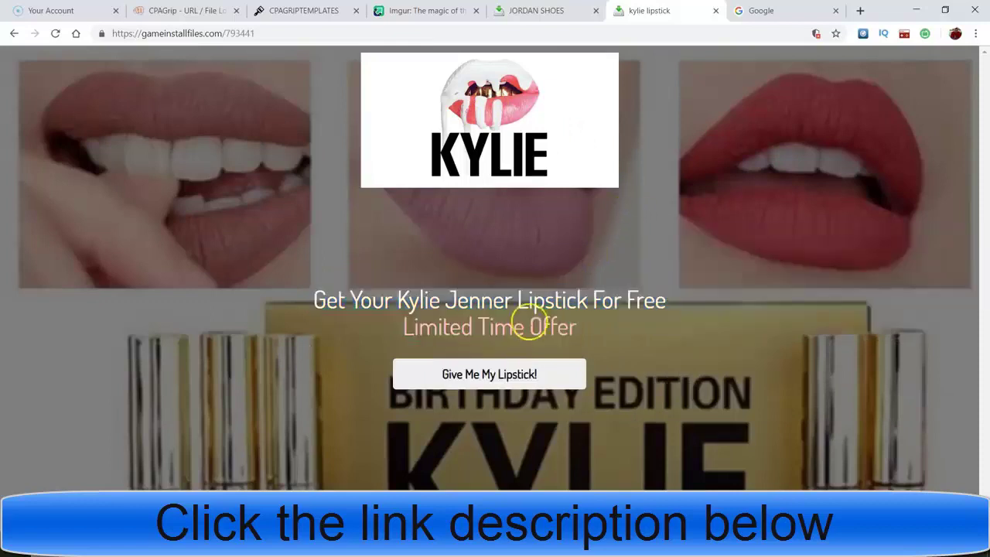
- Request the free lipstick, select a bundle promo, and proceed to the list of offers to complete
click(491, 368)
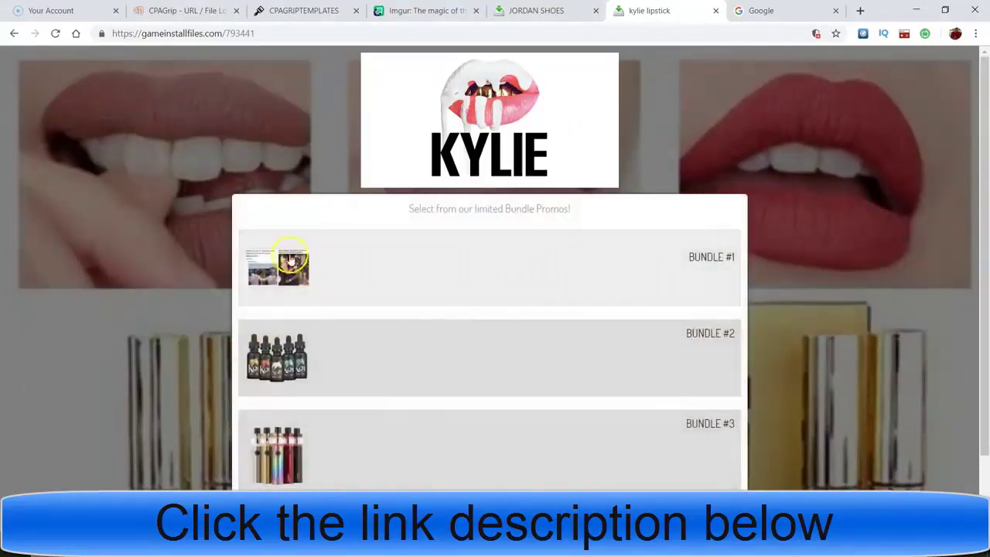
scroll(446, 408, down, 1)
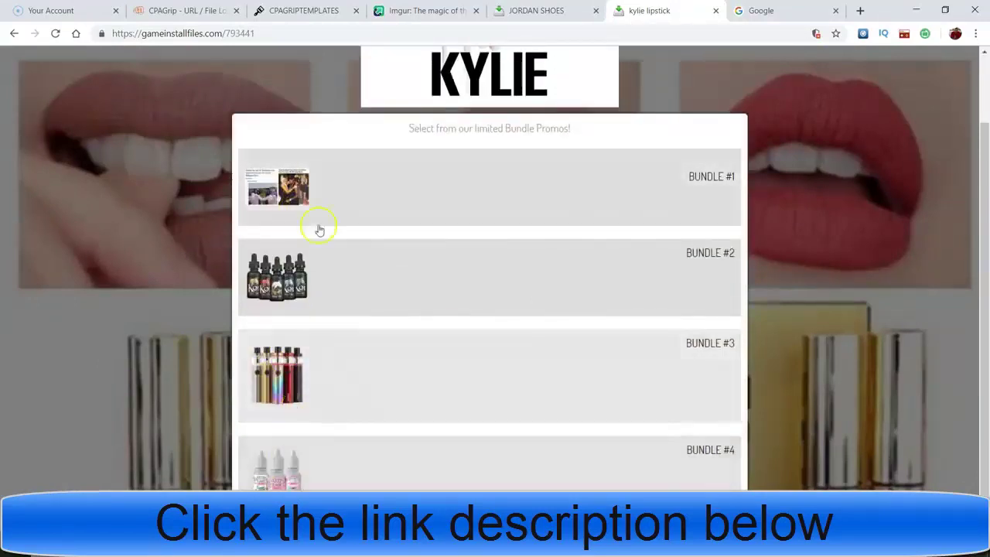
click(436, 198)
click(667, 356)
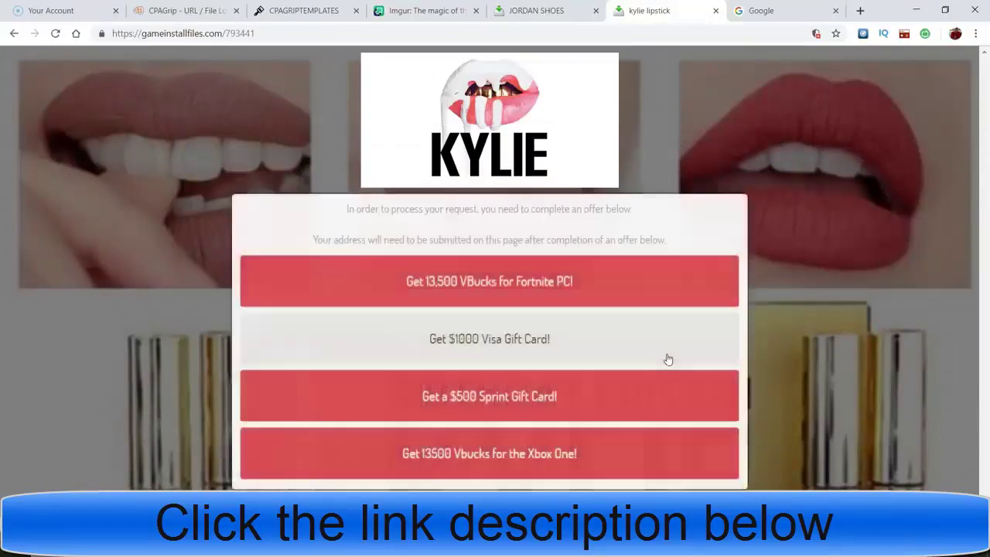
click(466, 477)
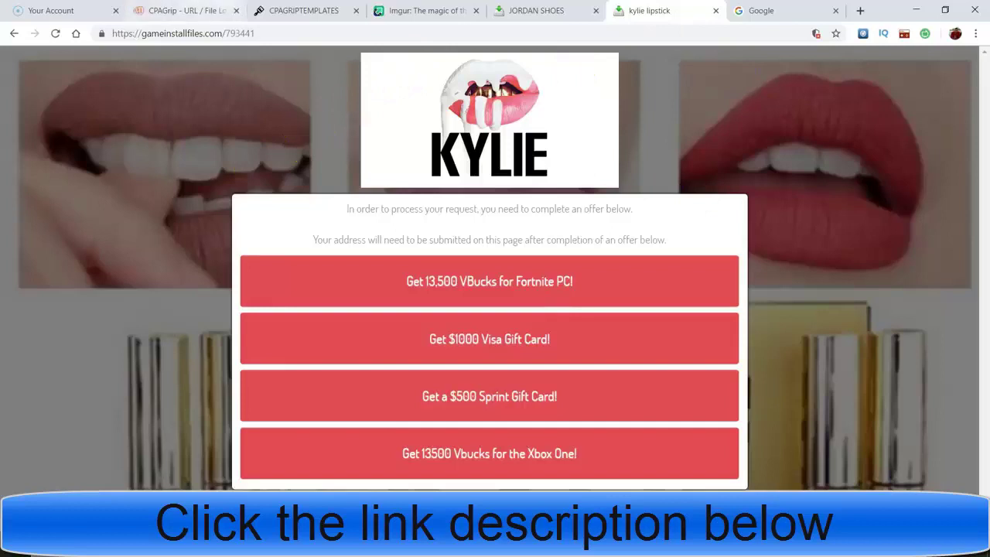
- Create a new URL / File Locker in CPAGrip, agree to the terms of service, and open its advanced custom CSS and HTML settings
click(182, 10)
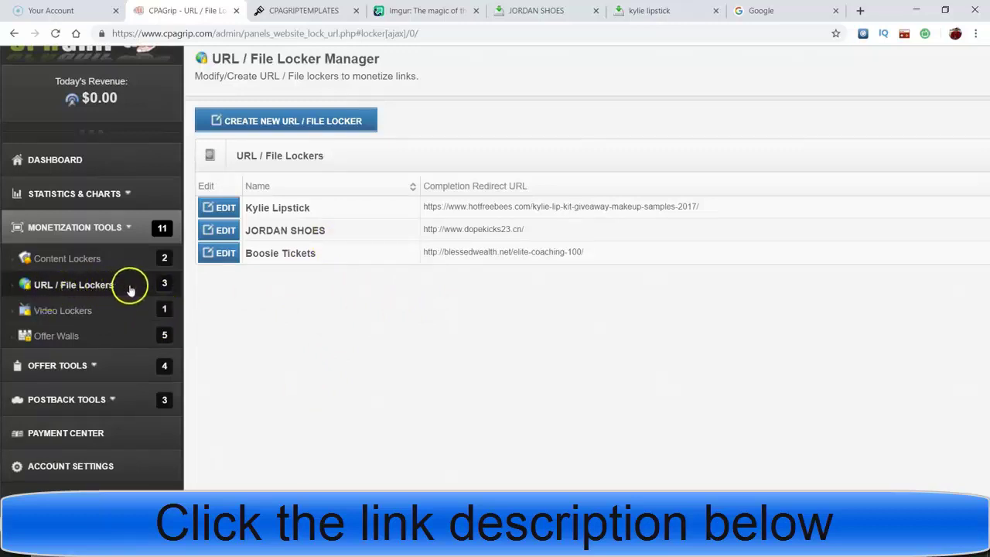
click(311, 118)
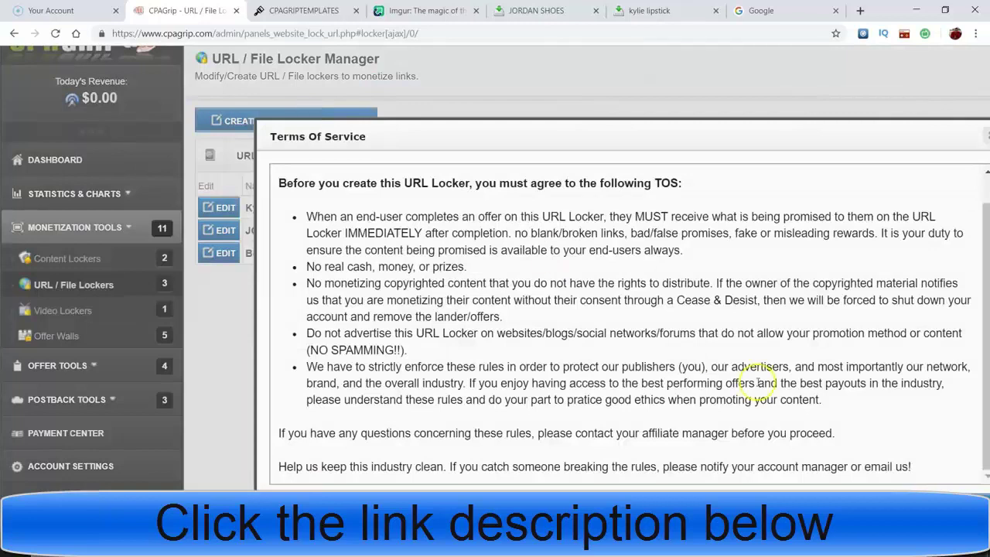
click(924, 493)
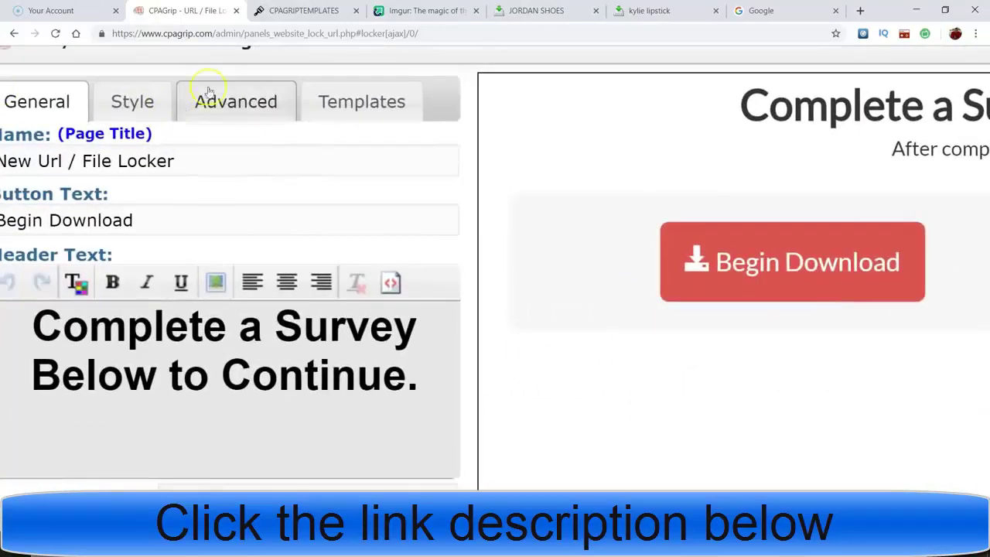
click(247, 104)
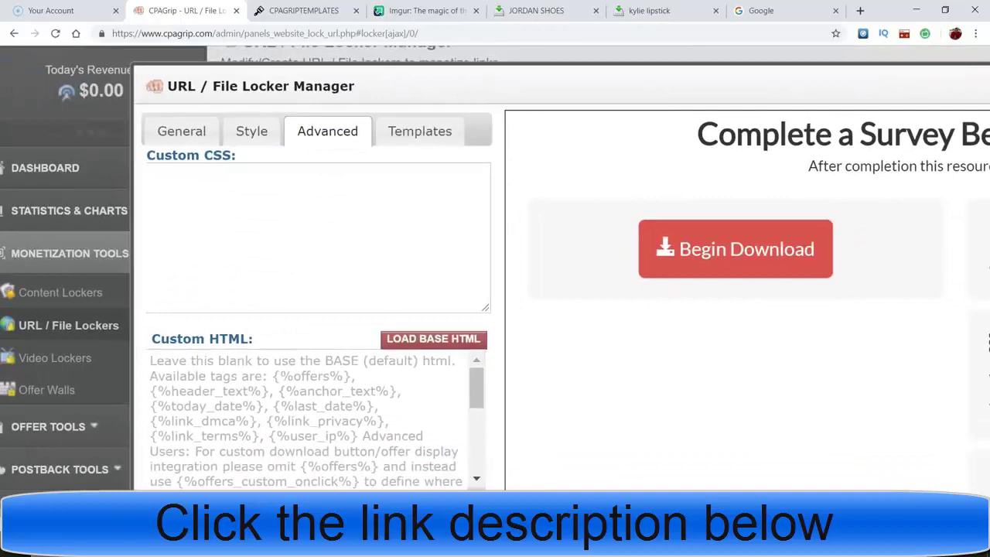
scroll(495, 268, down, 1)
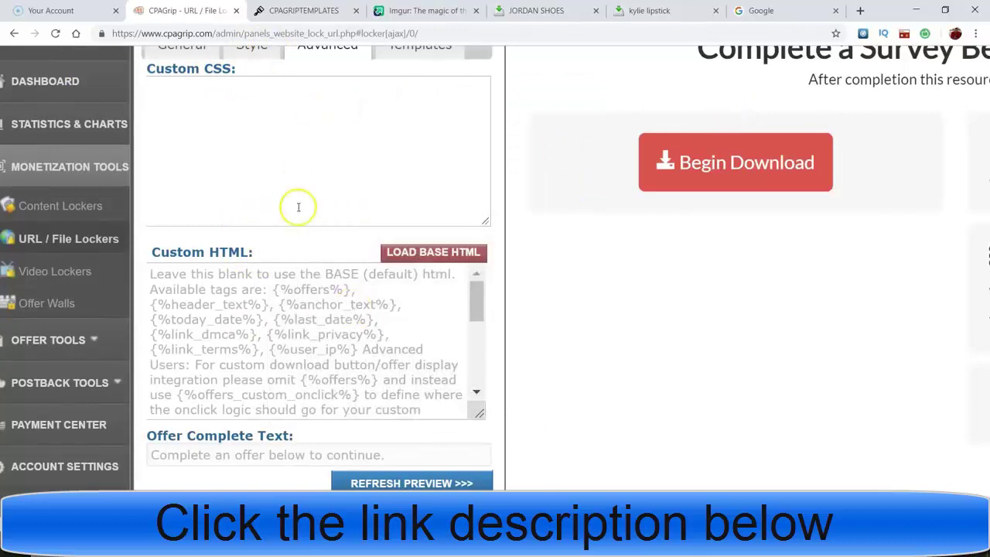
- Switch to the CPAGRIPTEMPLATES site and browse the latest landing page template posts down to the page numbers
click(302, 10)
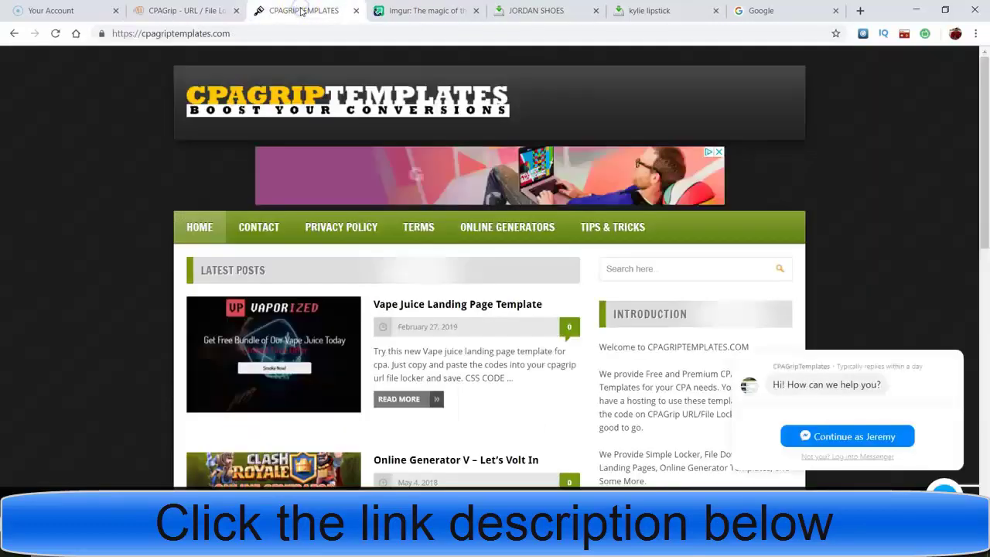
scroll(249, 101, up, 3)
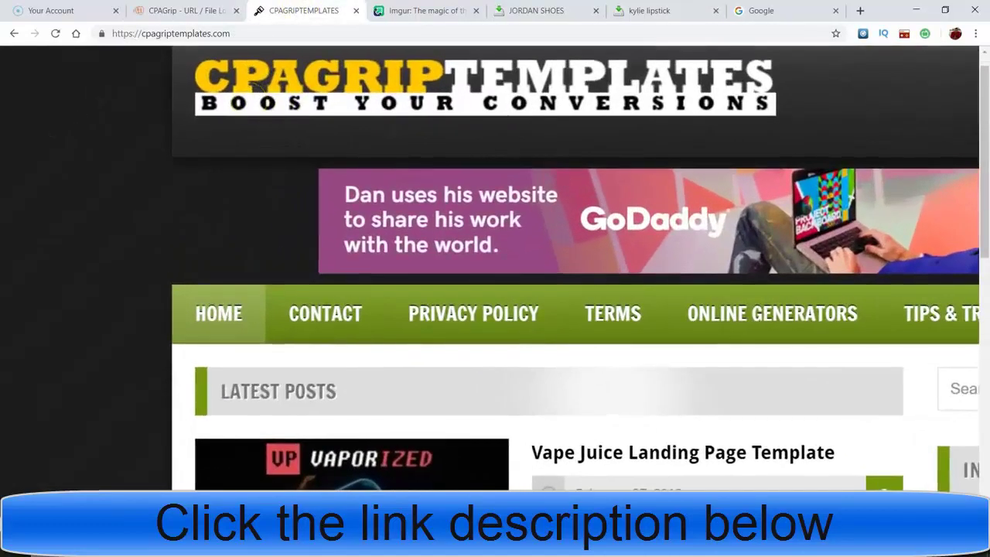
scroll(207, 54, up, 1)
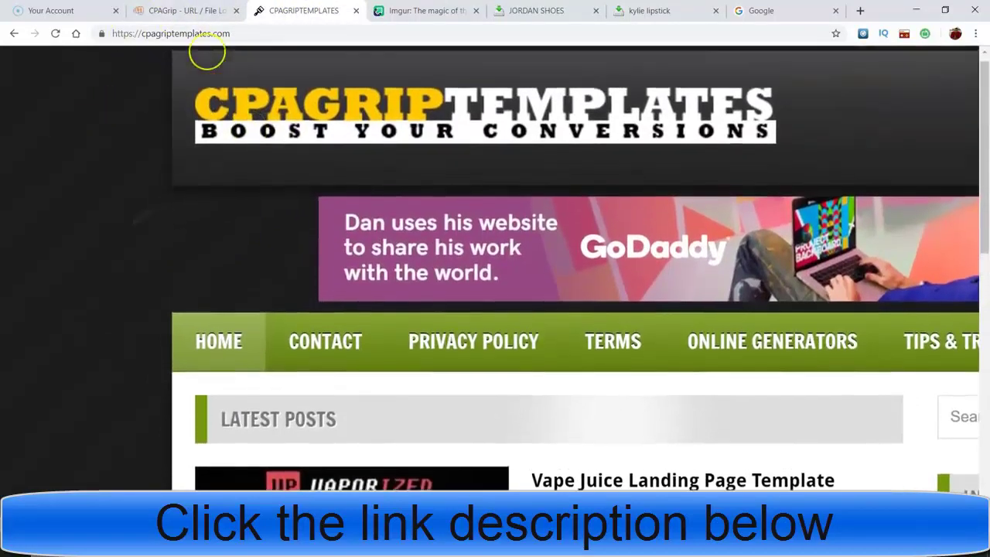
scroll(495, 279, down, 3)
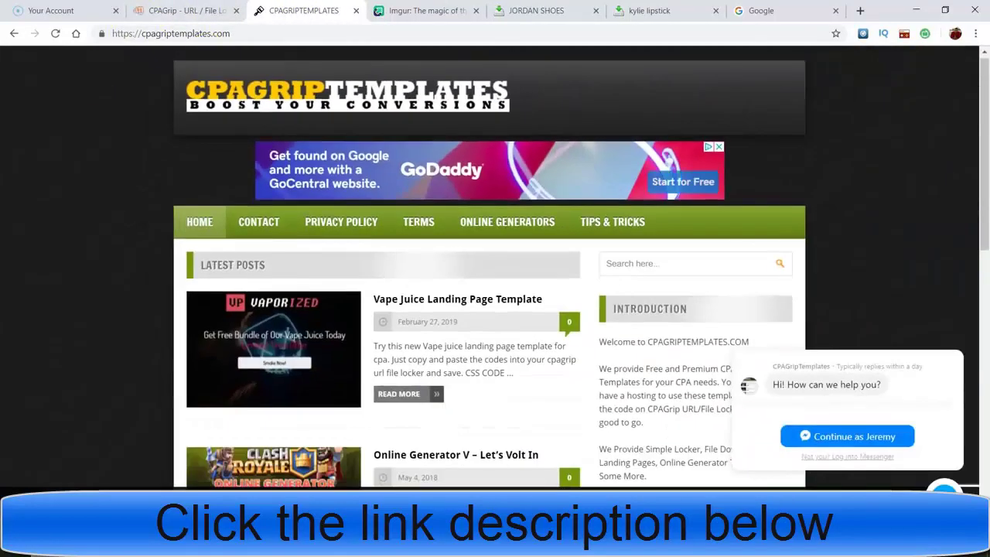
scroll(194, 201, up, 3)
scroll(194, 201, down, 1)
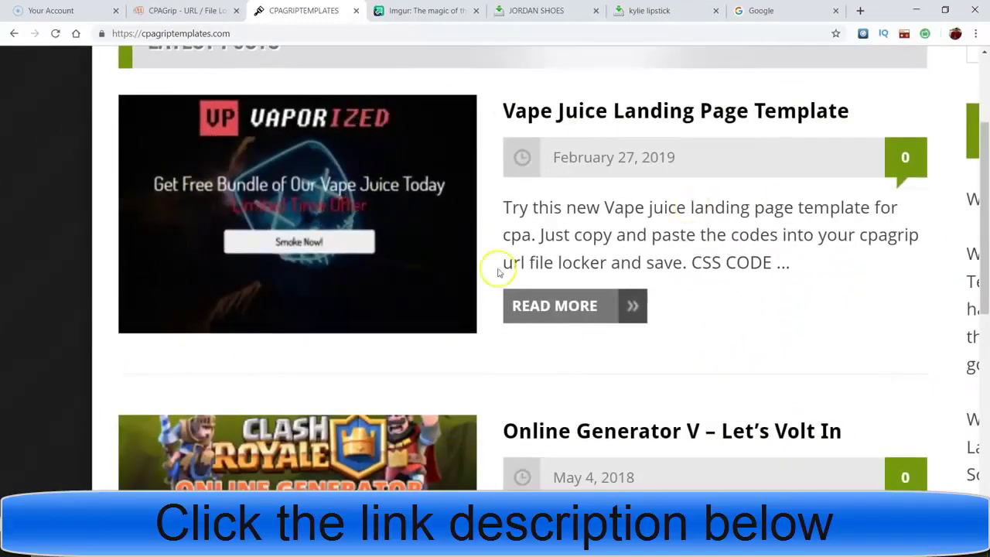
drag(983, 147, 980, 181)
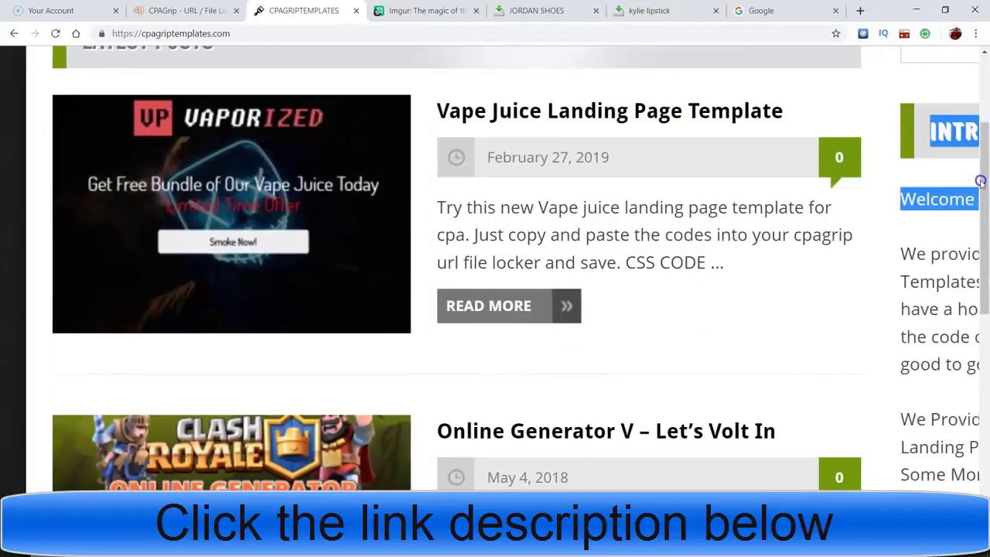
scroll(978, 180, down, 3)
scroll(978, 180, down, 6)
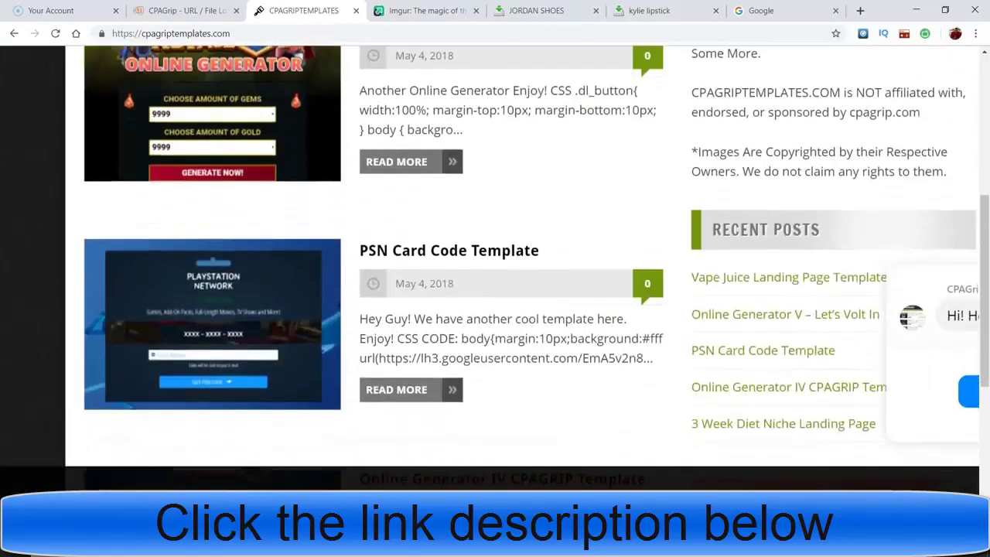
scroll(510, 267, down, 6)
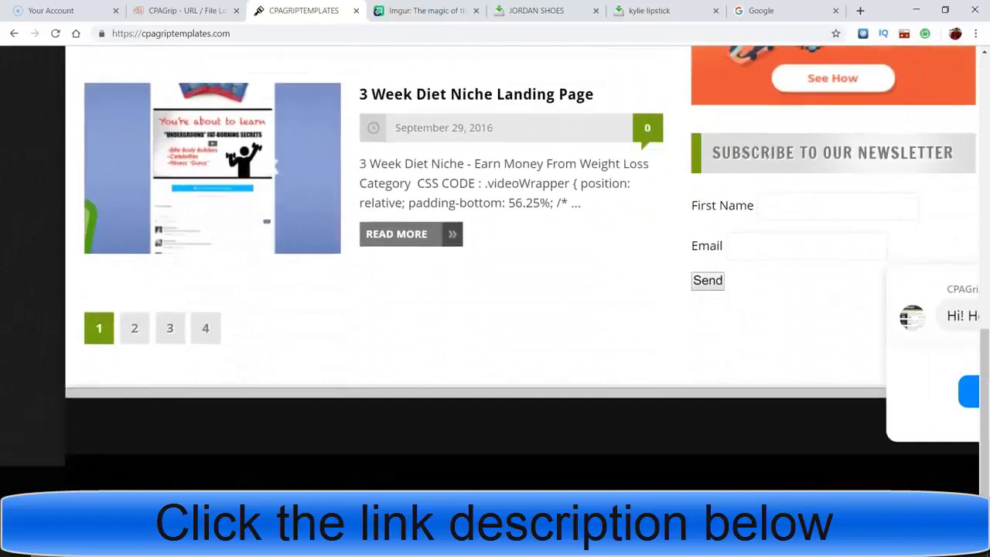
- Open the "Online Generator V – Let's Volt In" template post and go to its CSS code
scroll(510, 267, up, 12)
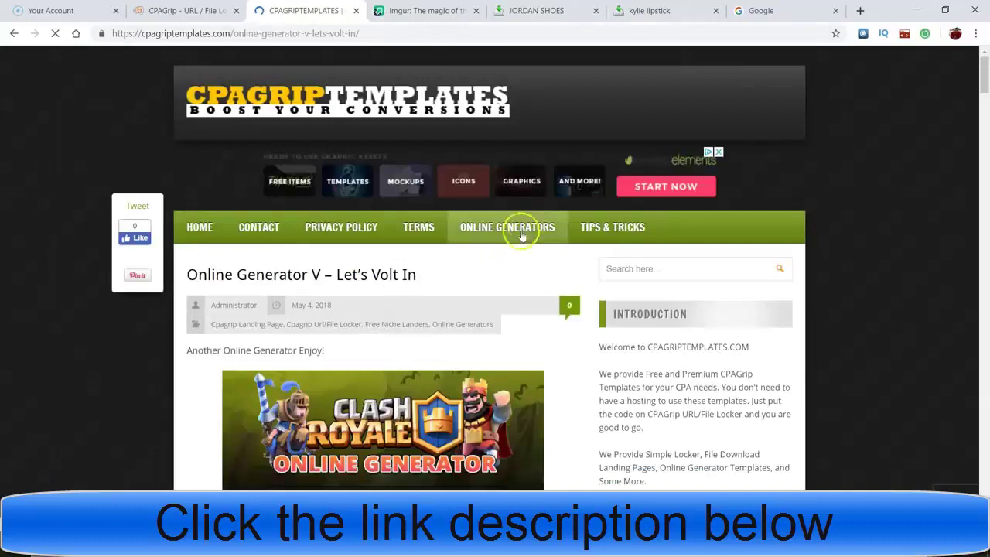
scroll(603, 259, down, 4)
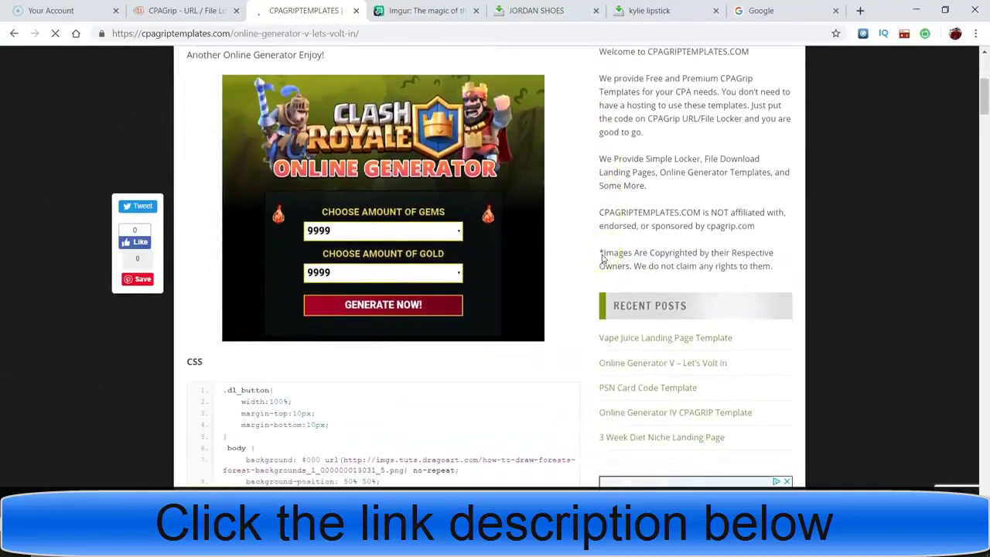
scroll(595, 258, down, 4)
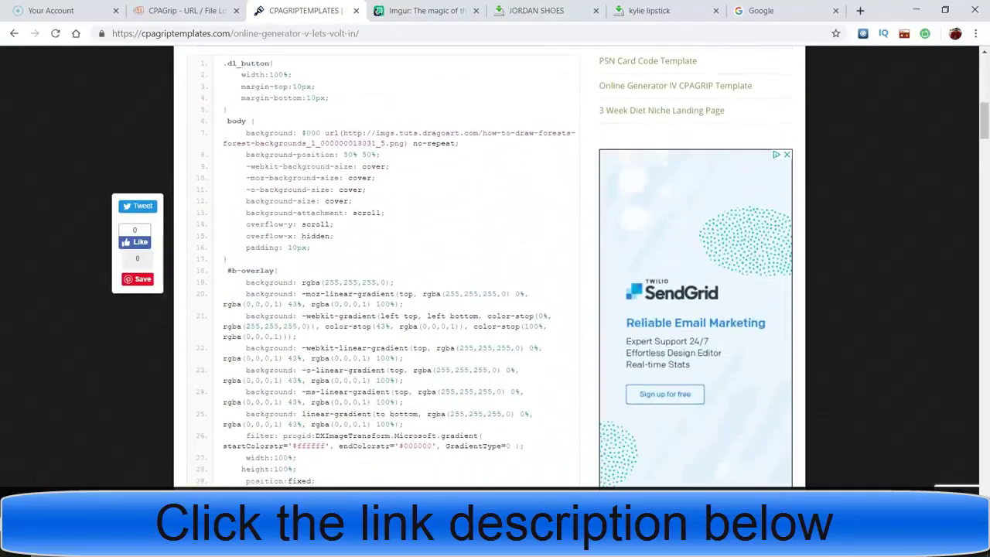
scroll(489, 267, up, 5)
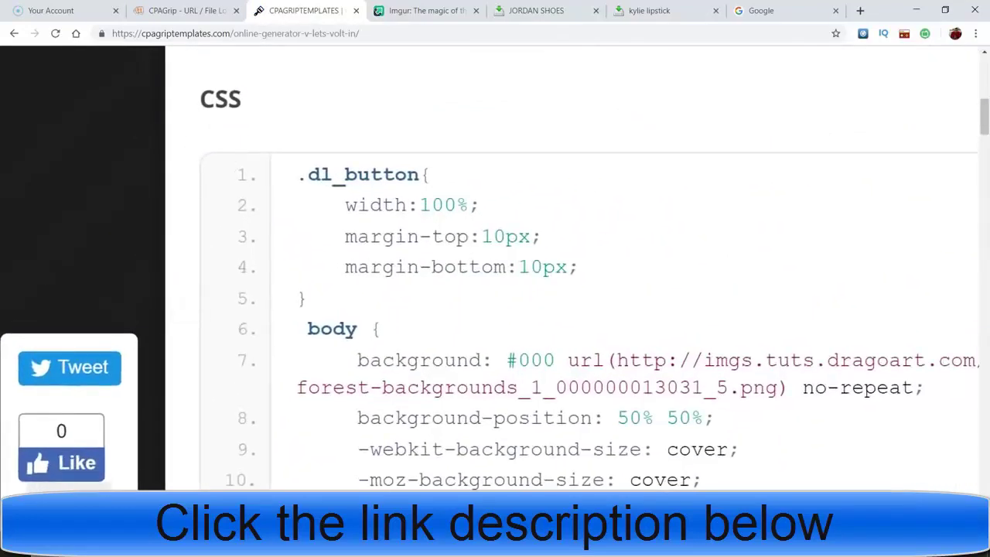
- Copy the template's entire CSS code and paste it into the Custom CSS of the CPAGrip locker
scroll(489, 267, down, 1)
scroll(490, 266, down, 1)
scroll(490, 267, up, 1)
scroll(489, 266, down, 5)
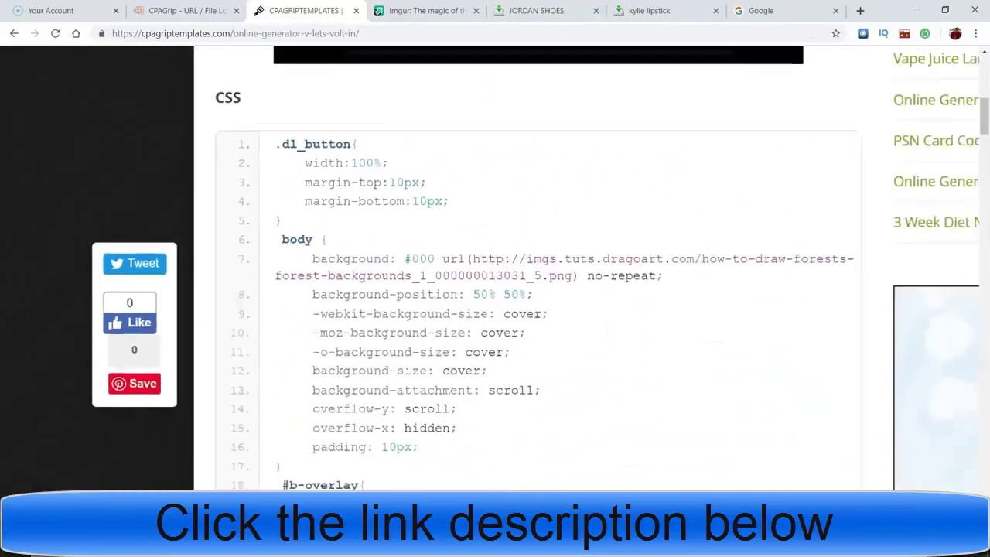
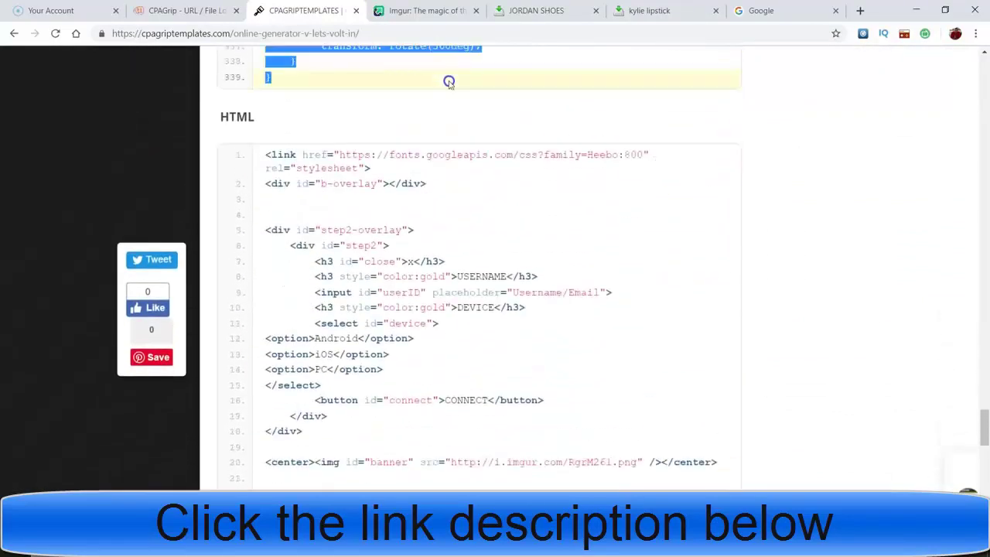
scroll(365, 100, up, 2)
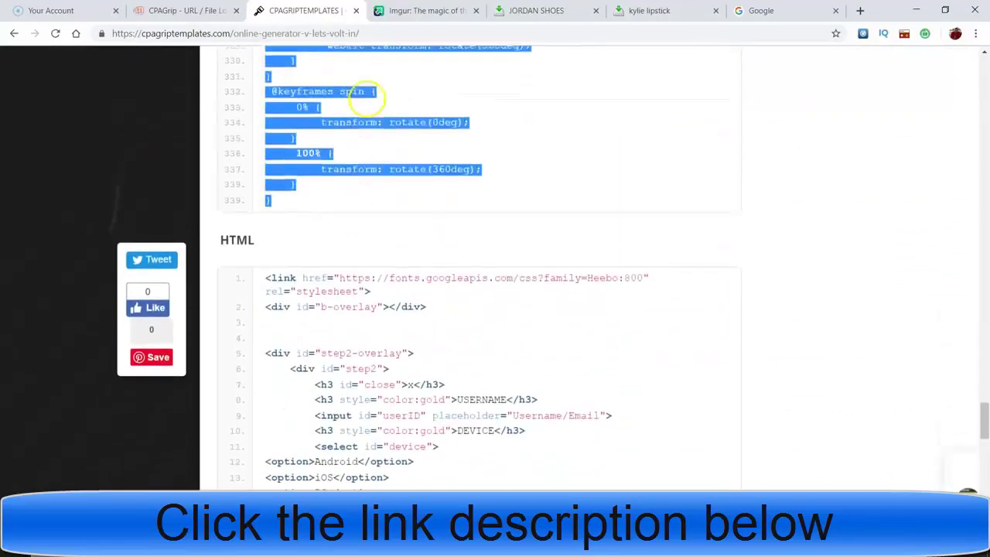
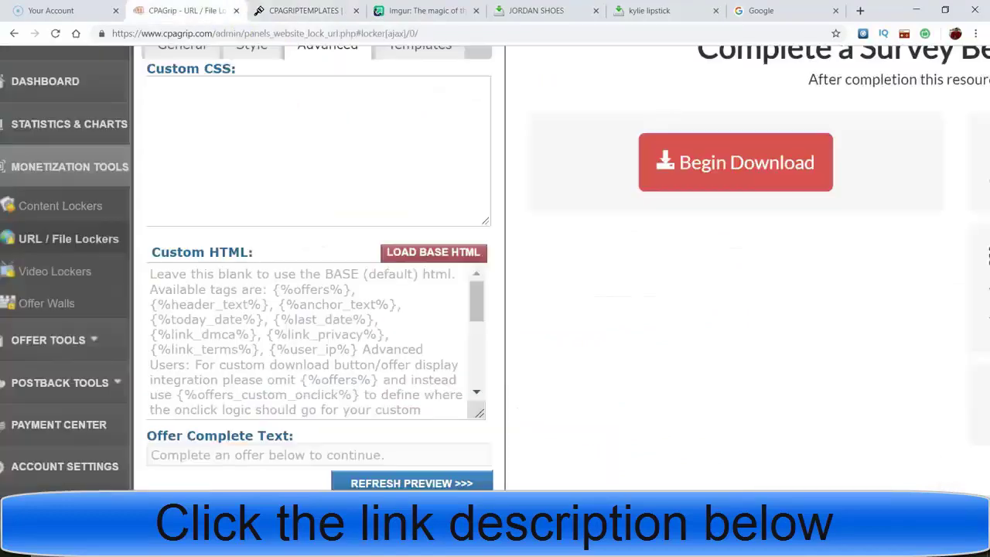
click(290, 94)
key(ctrl+v)
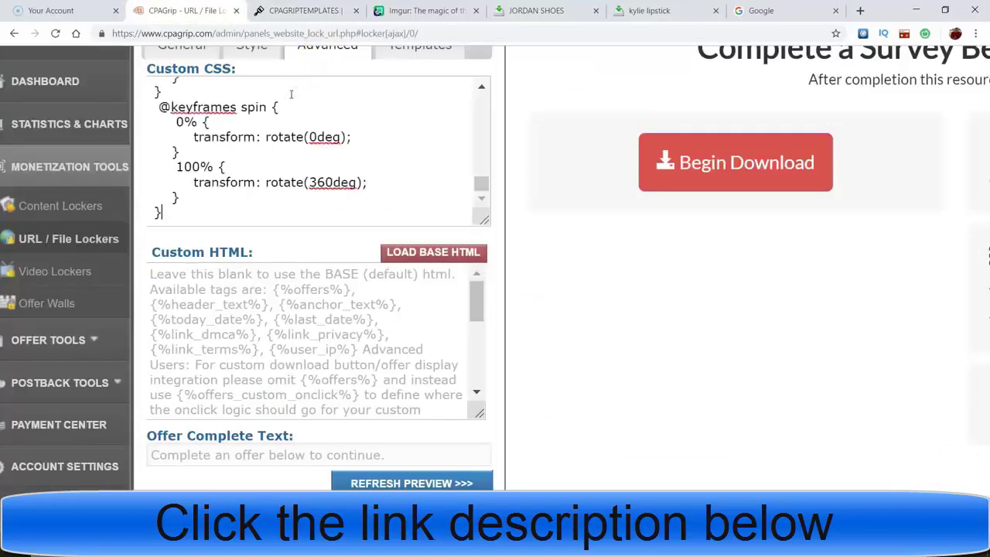
- Copy the template's entire HTML code from CPAGRIPTEMPLATES into the CPAGrip locker's Custom HTML and refresh the preview
mouse_move(254, 252)
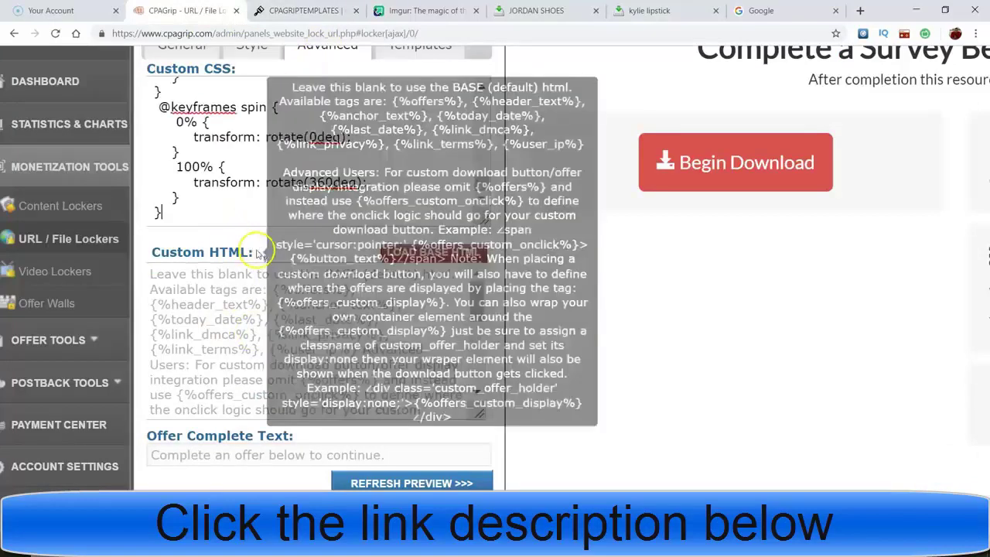
drag(255, 253, 174, 253)
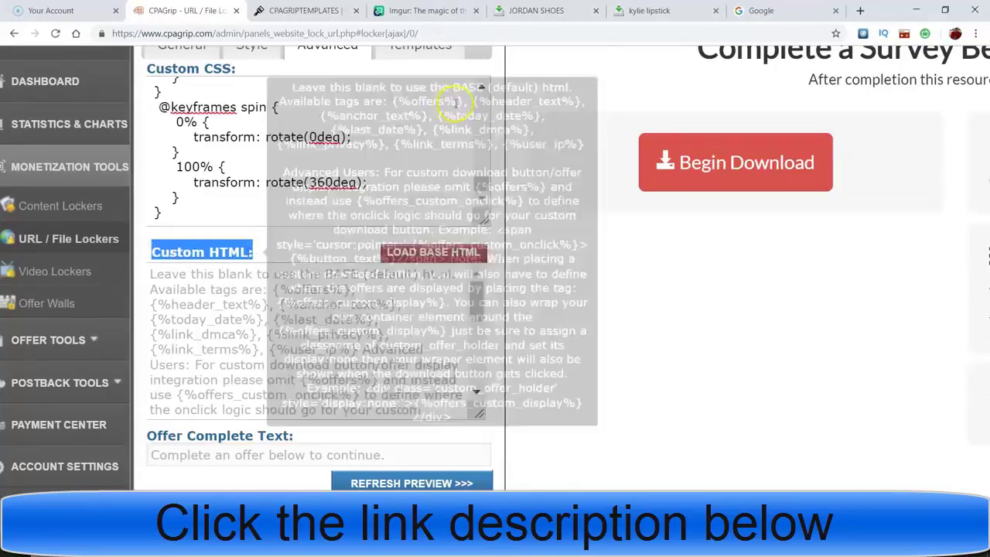
click(305, 10)
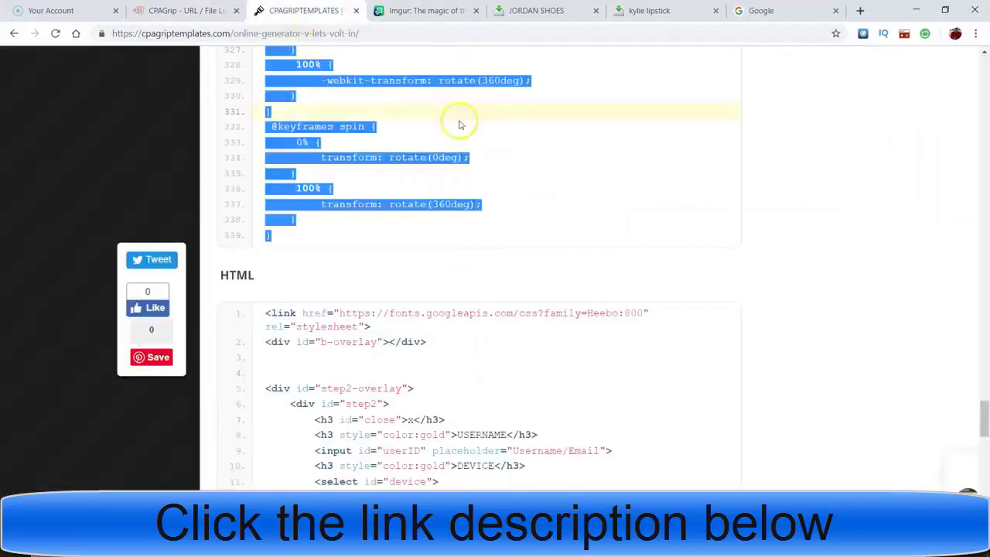
scroll(542, 274, down, 2)
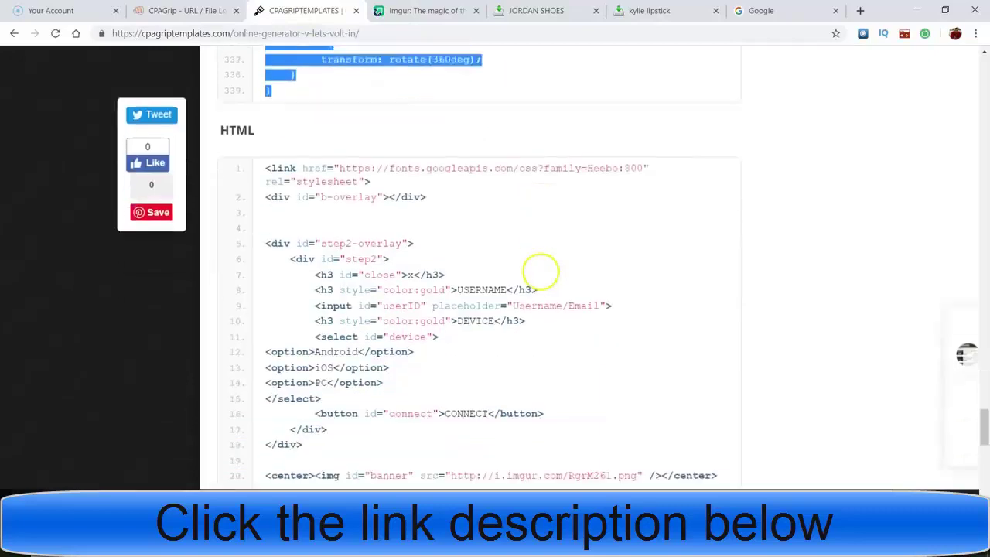
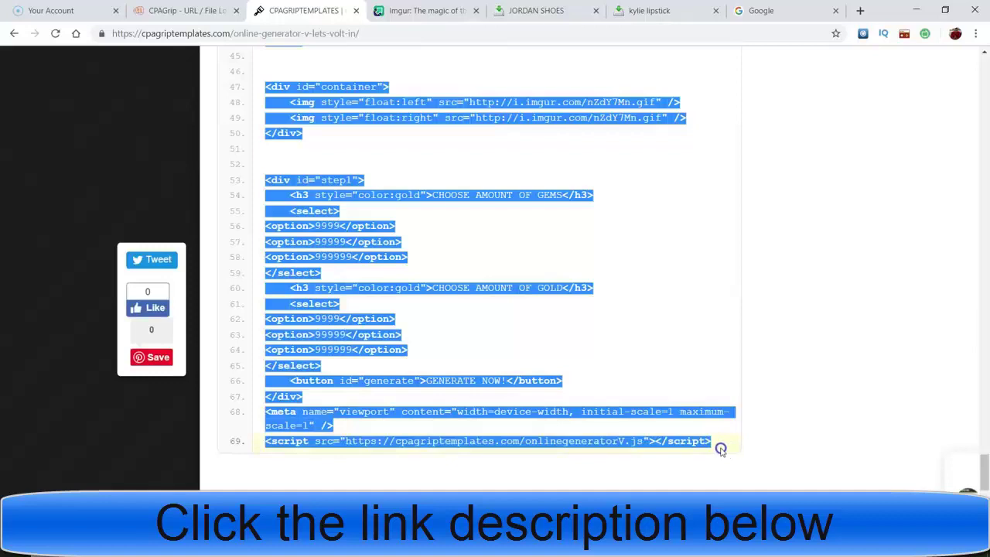
right_click(425, 282)
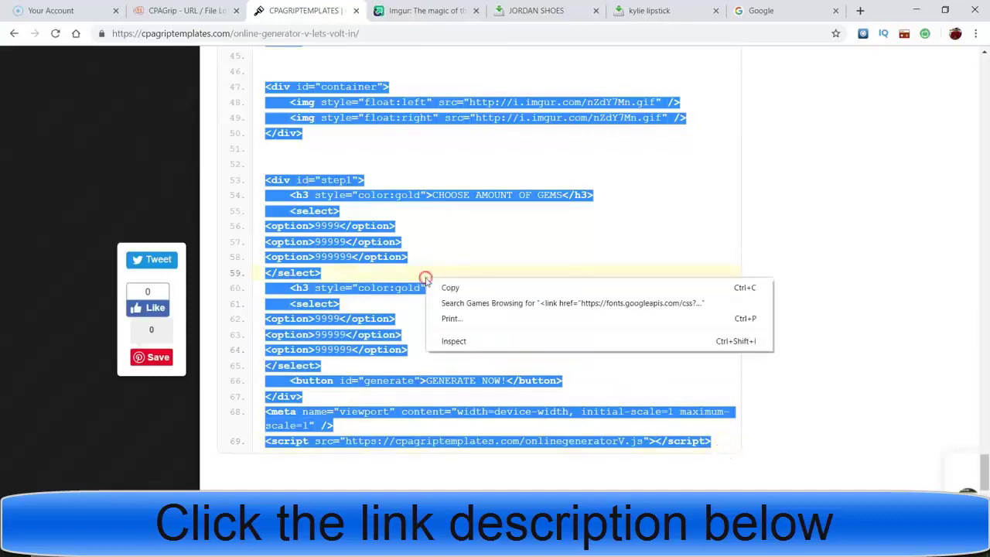
click(451, 286)
click(186, 10)
click(280, 319)
key(ctrl+v)
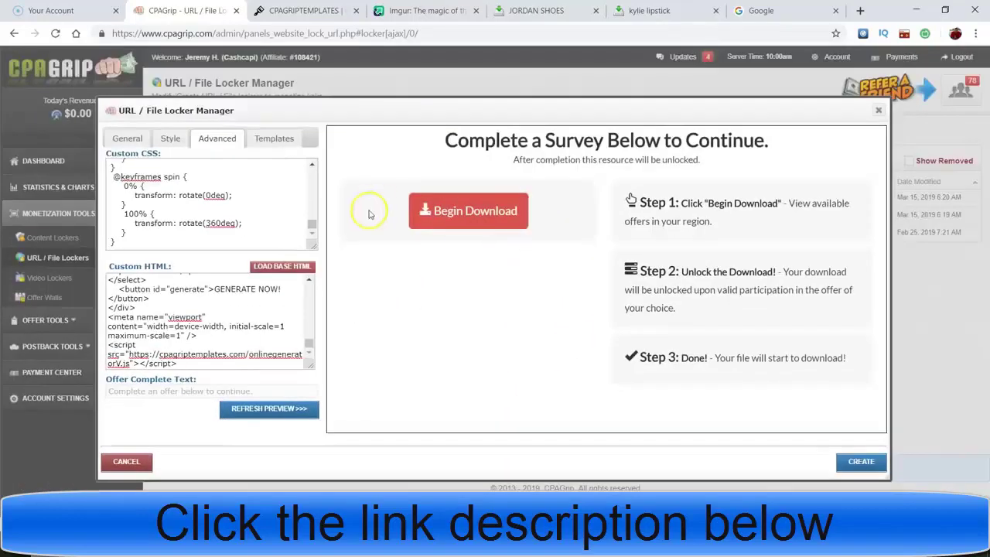
click(295, 416)
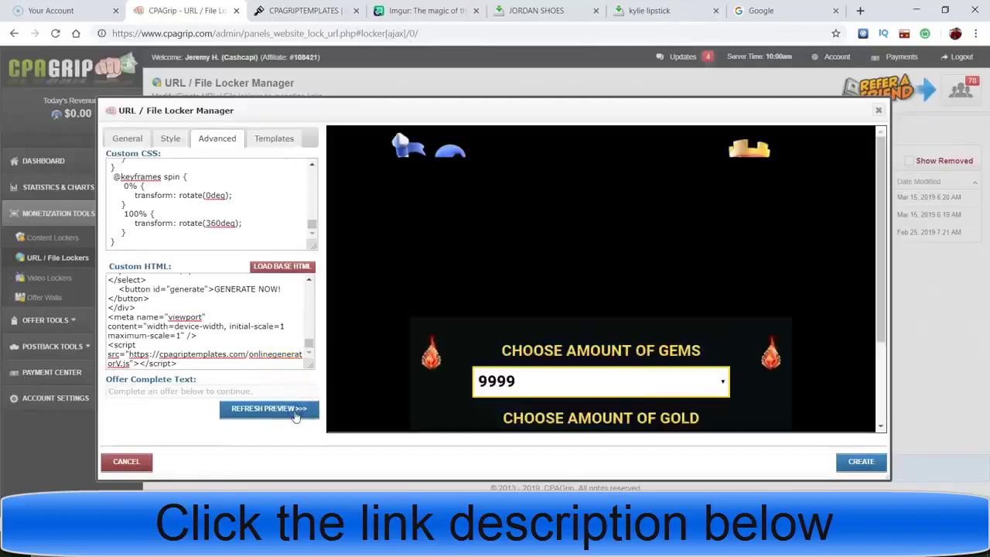
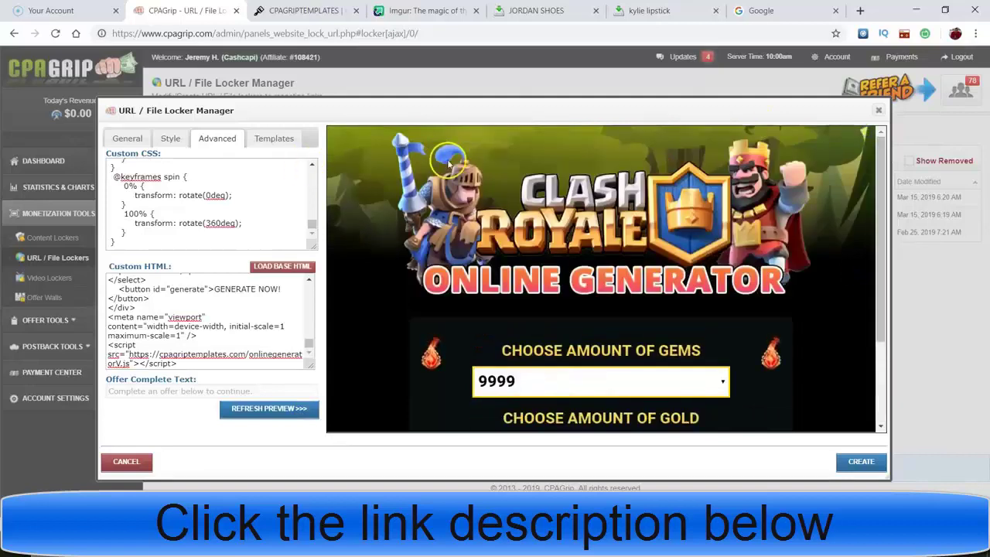
- Find the body background rule at the start of the Custom CSS and copy its image URL
drag(312, 224, 313, 175)
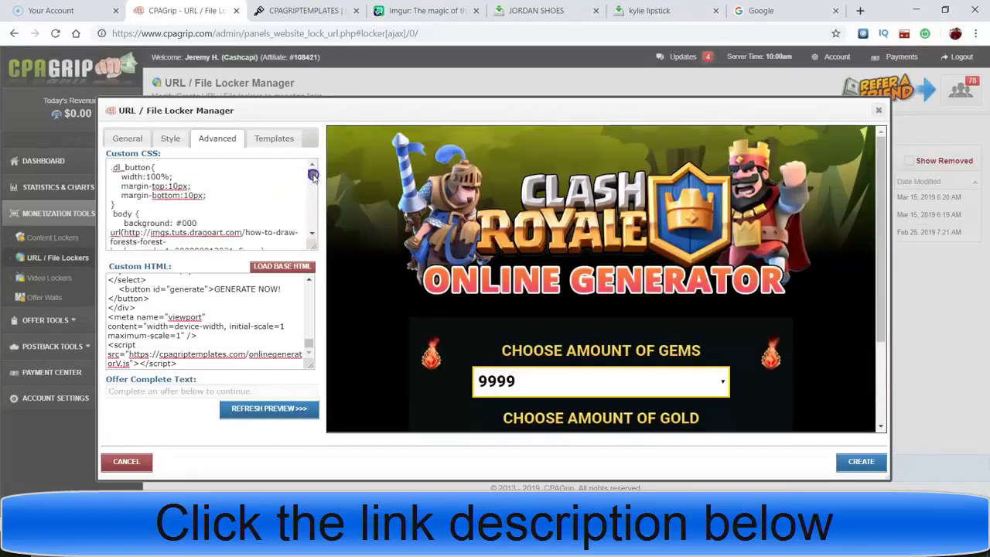
click(519, 417)
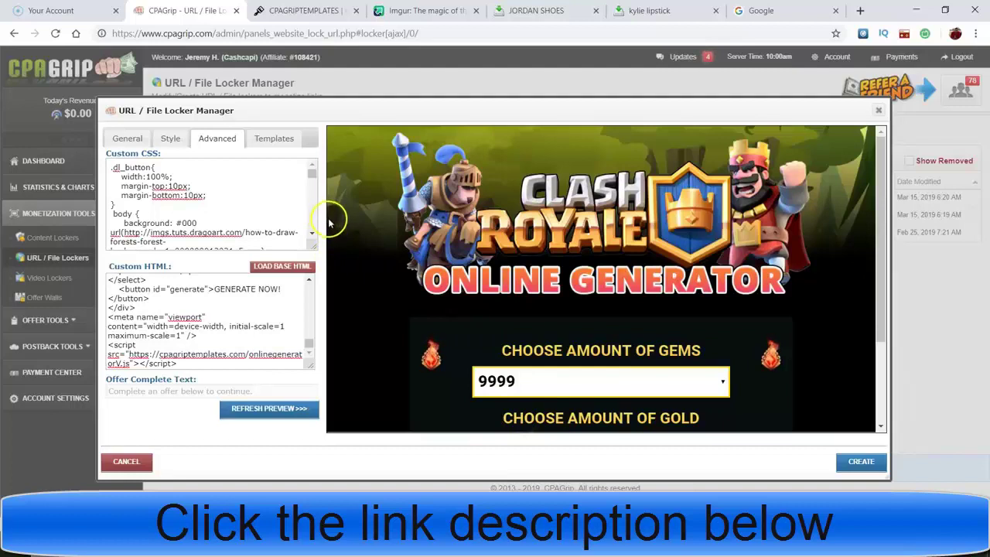
scroll(332, 233, up, 5)
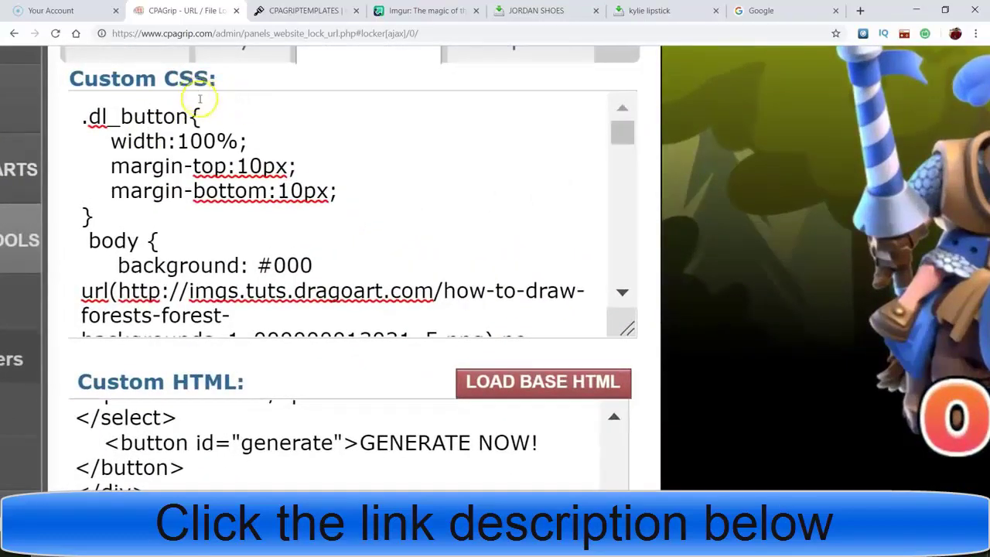
drag(118, 265, 244, 265)
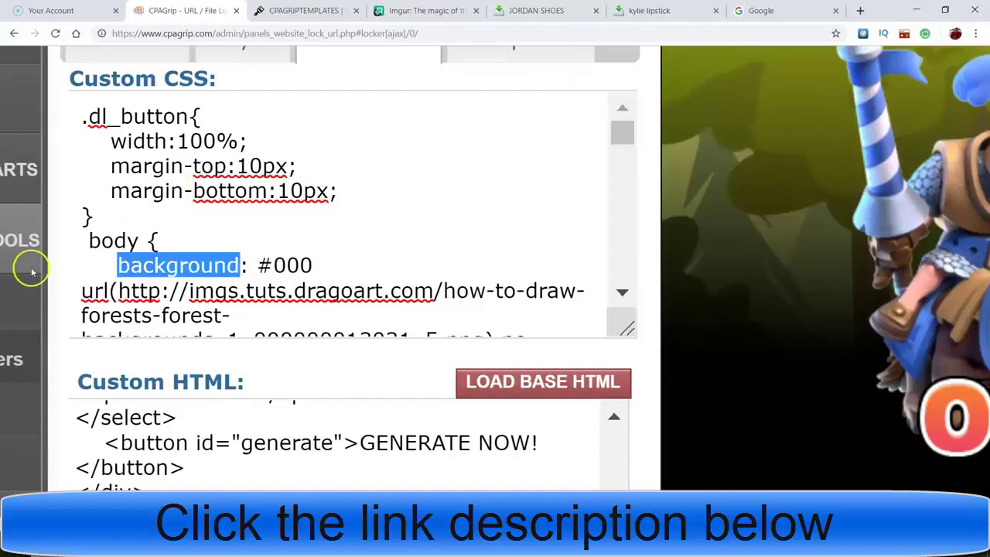
click(108, 291)
click(117, 291)
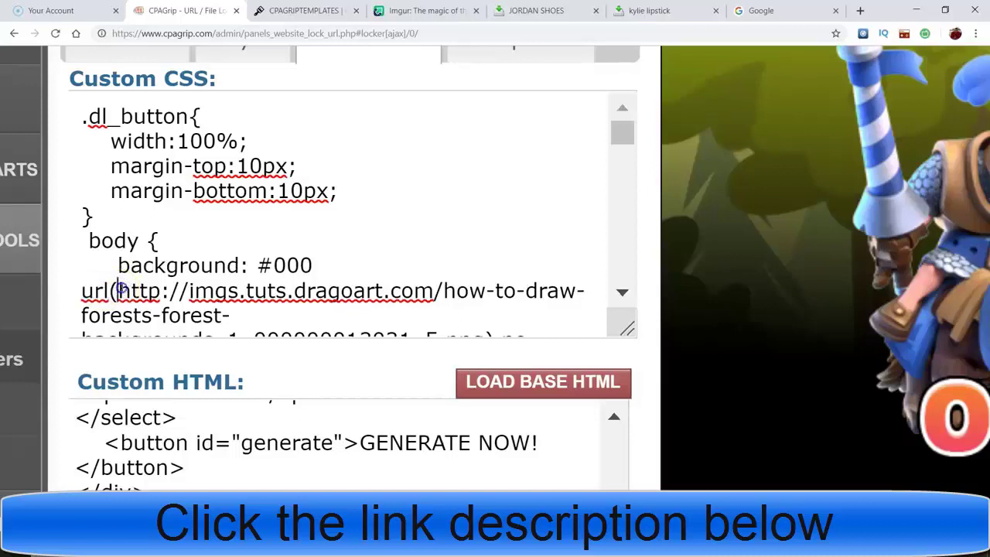
mouse_move(189, 289)
mouse_down()
mouse_move(577, 293)
mouse_move(580, 304)
mouse_move(490, 263)
mouse_move(426, 141)
mouse_move(485, 151)
mouse_up()
scroll(472, 155, up, 1)
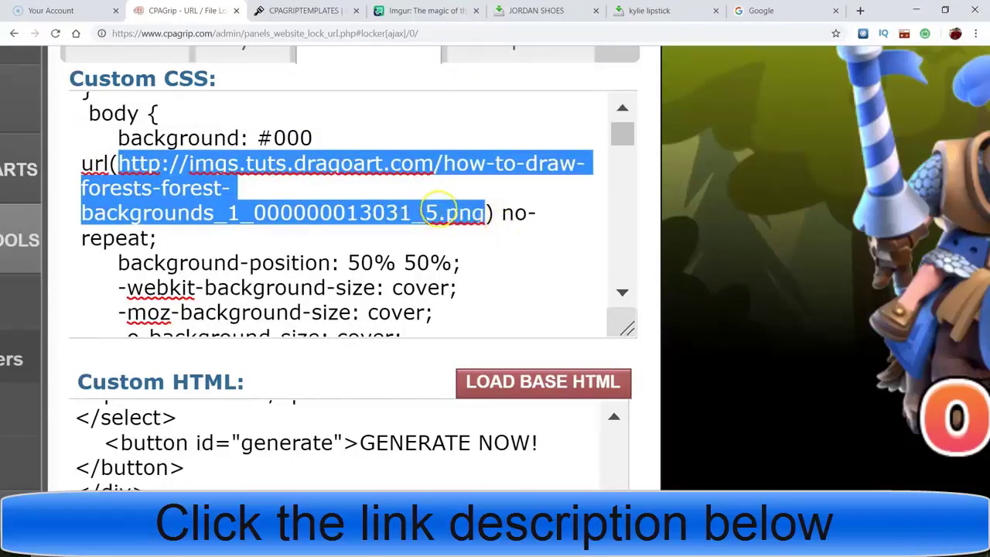
right_click(437, 211)
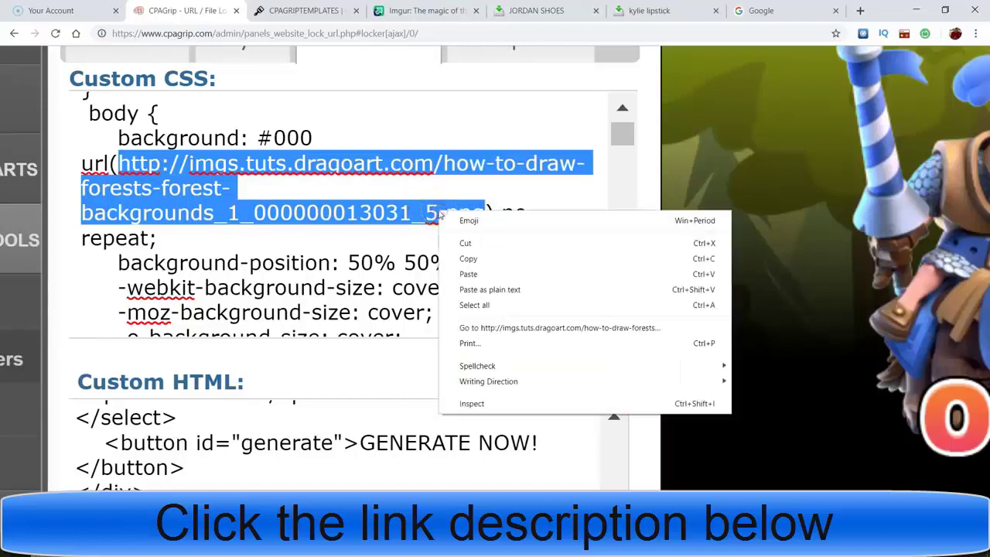
click(478, 257)
- Open the copied image URL in a new browser tab and compare the picture with the background in the locker preview
key(ctrl+t)
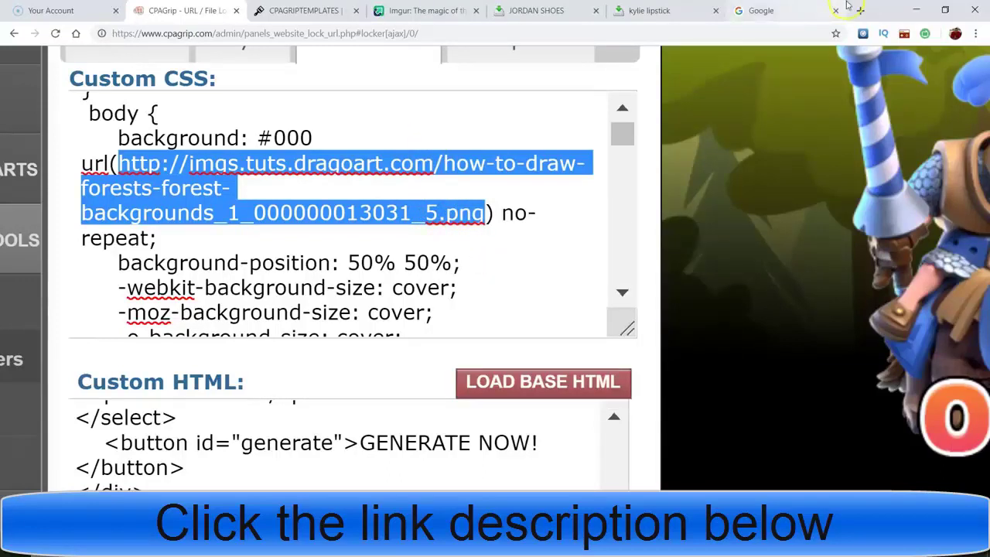
key(ctrl+v)
key(Return)
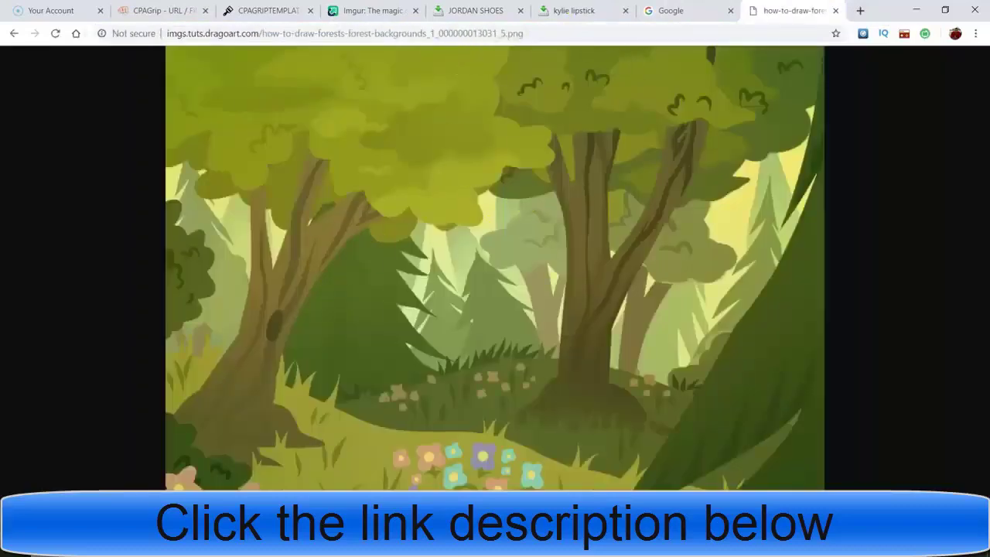
click(86, 10)
click(154, 10)
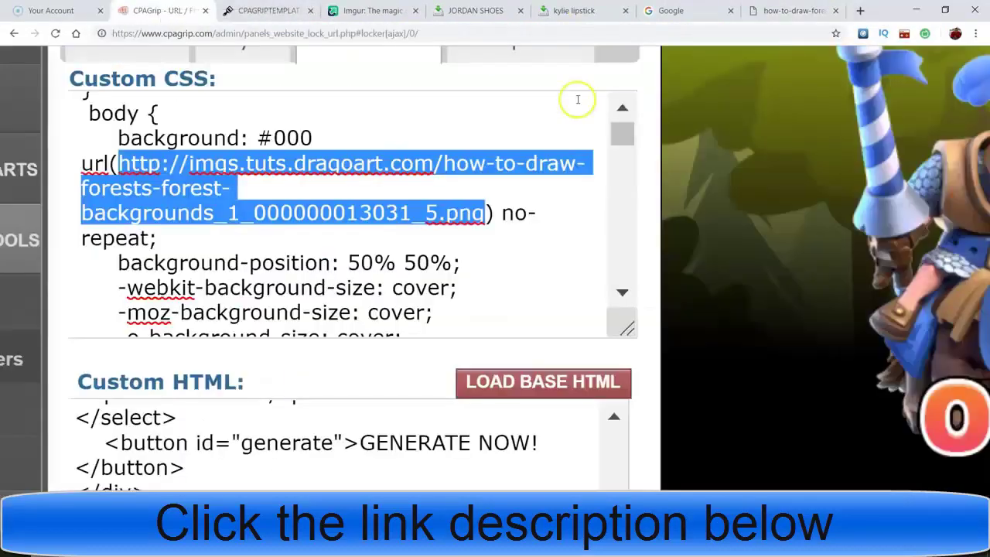
scroll(577, 99, right, 5)
scroll(578, 99, up, 2)
scroll(577, 98, down, 3)
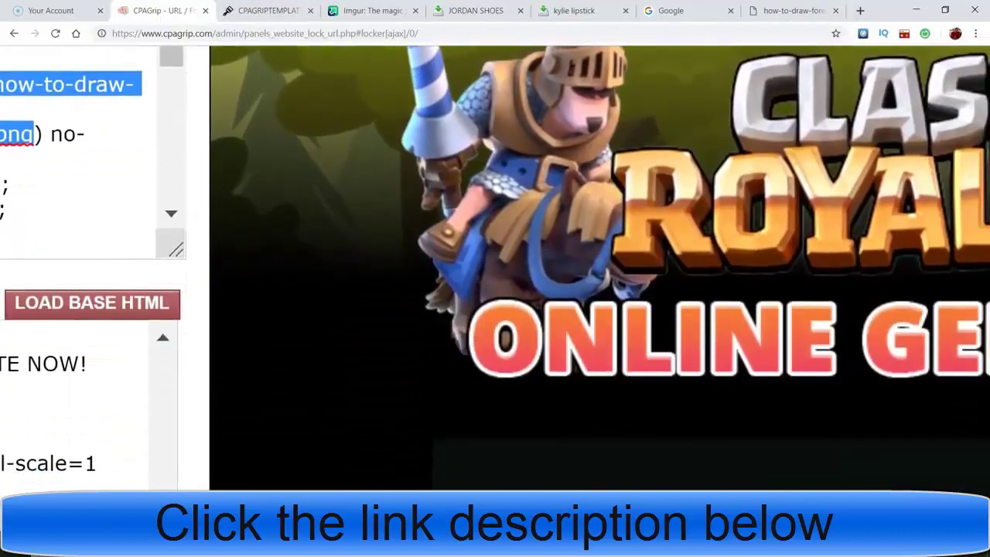
scroll(375, 143, up, 2)
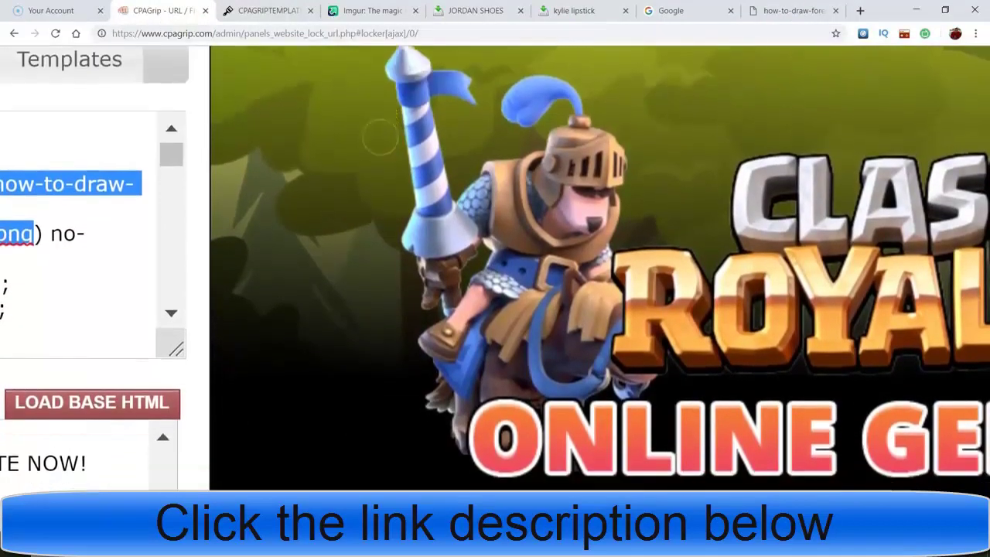
scroll(380, 137, left, 2)
scroll(379, 137, down, 1)
scroll(495, 268, left, 4)
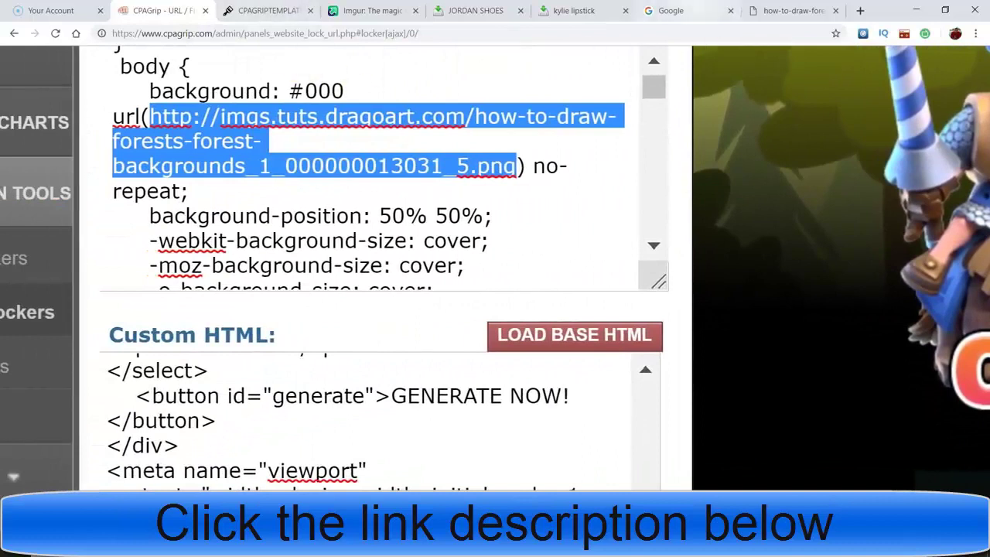
- Switch to Google and search for "beach wallpaper" images
click(699, 10)
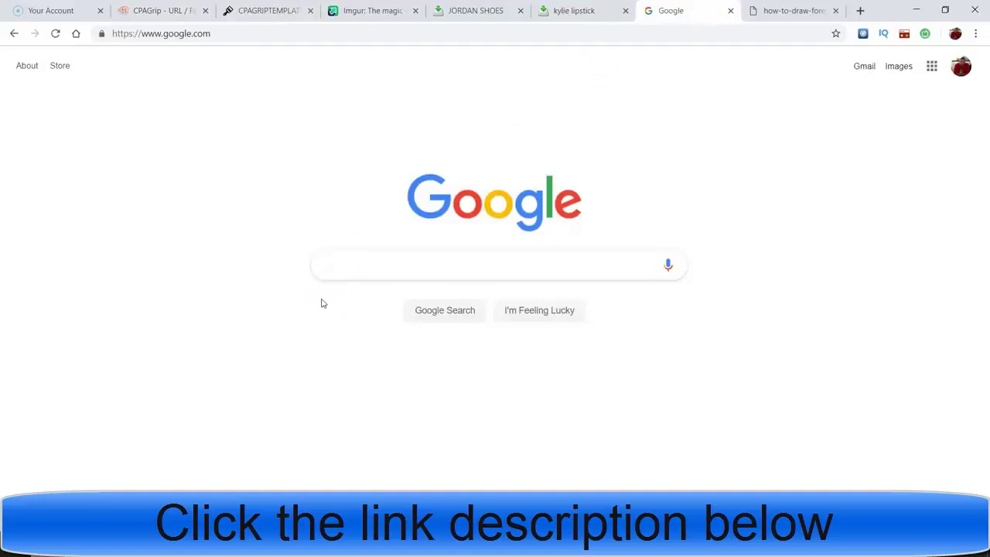
text(beach)
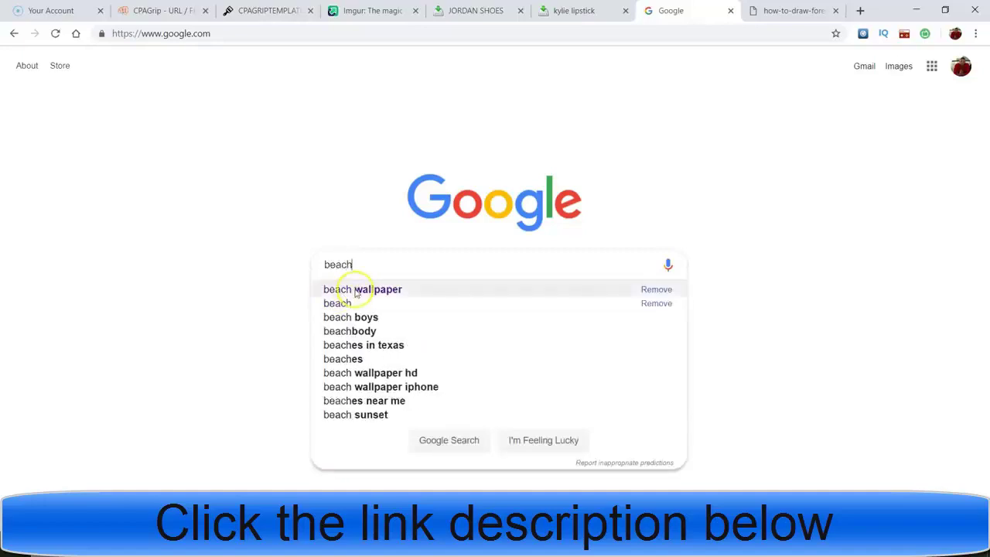
click(356, 290)
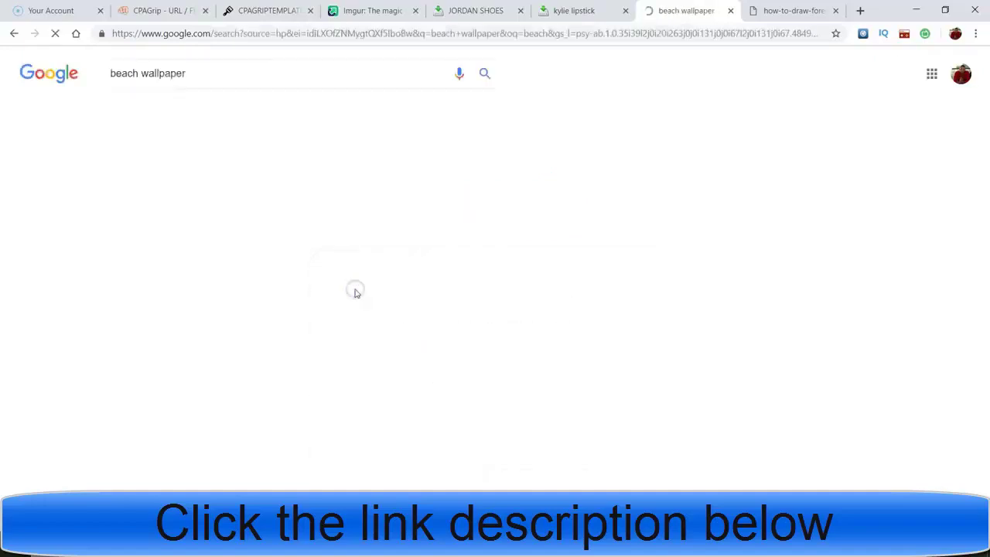
click(158, 110)
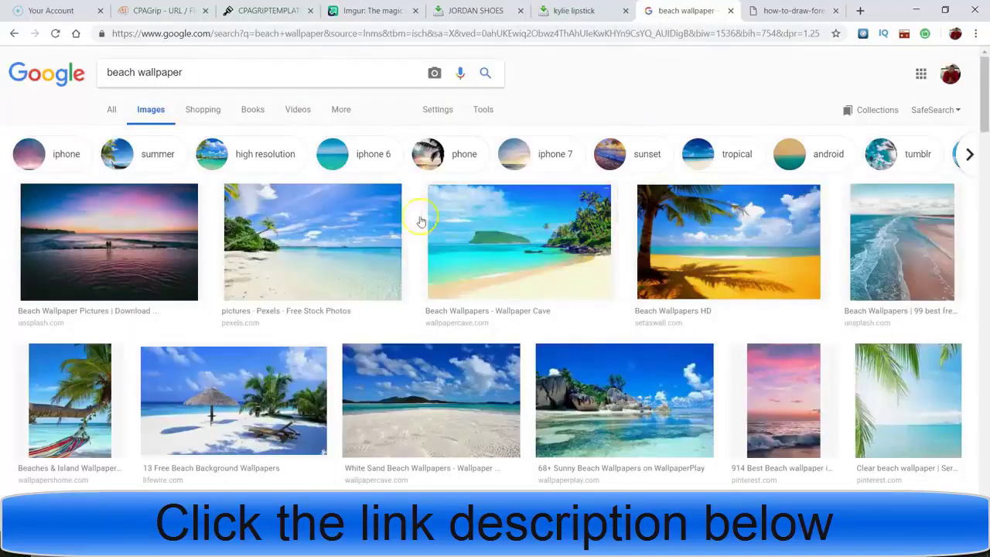
- Open the beach picture with the straw umbrella and lounge chair from the results and save it as beach34 in Documents
click(258, 377)
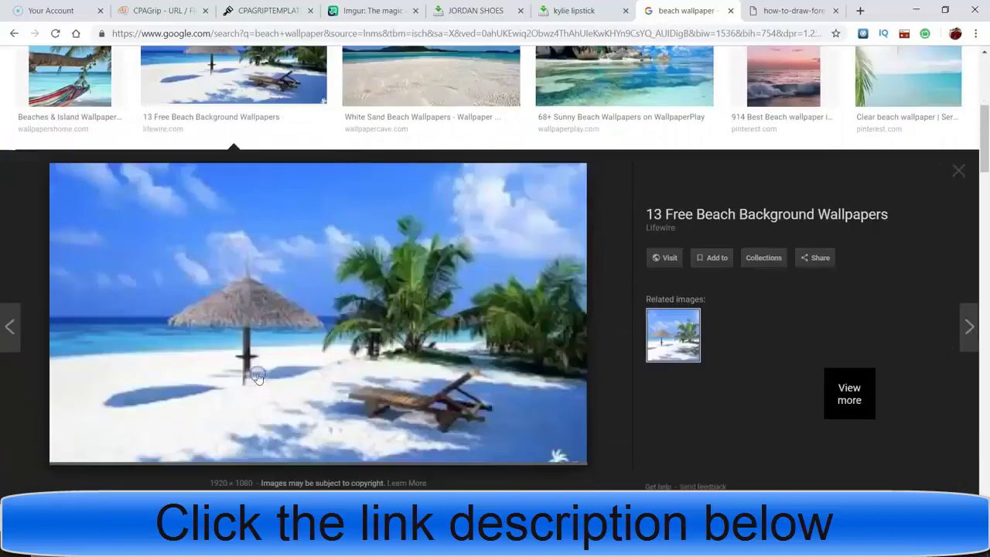
right_click(320, 294)
click(364, 409)
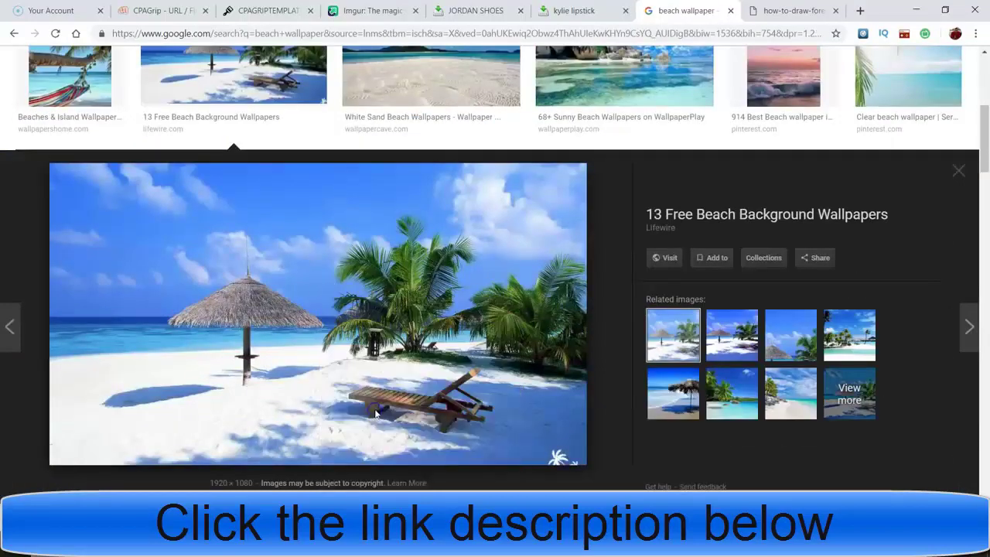
text(beach34)
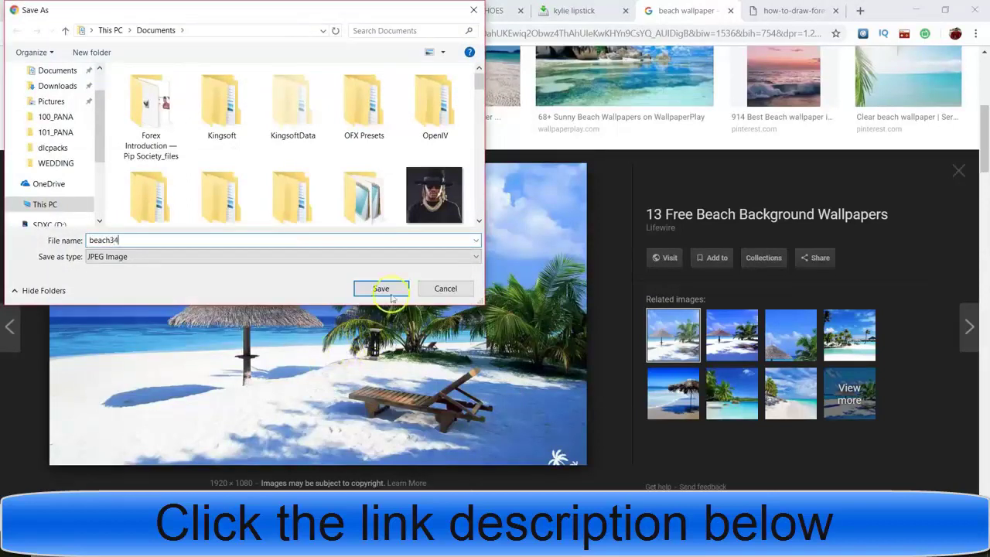
click(391, 296)
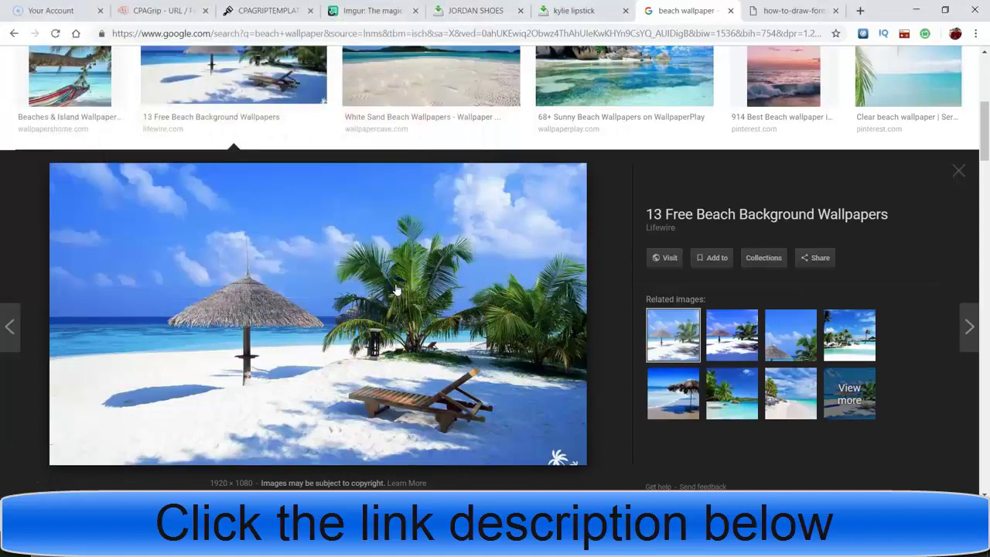
- Switch to Imgur, start a new post and browse the computer for an image to upload
click(371, 11)
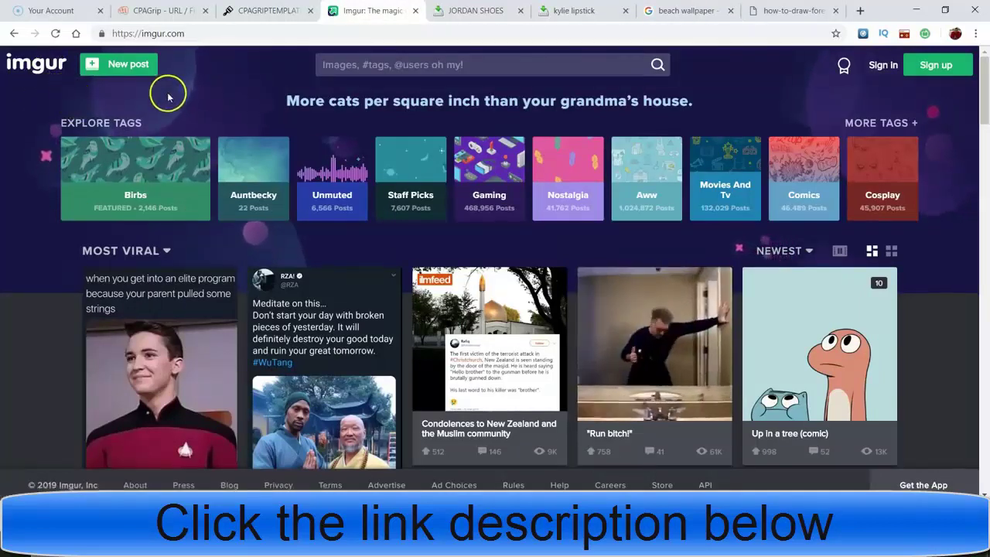
click(121, 76)
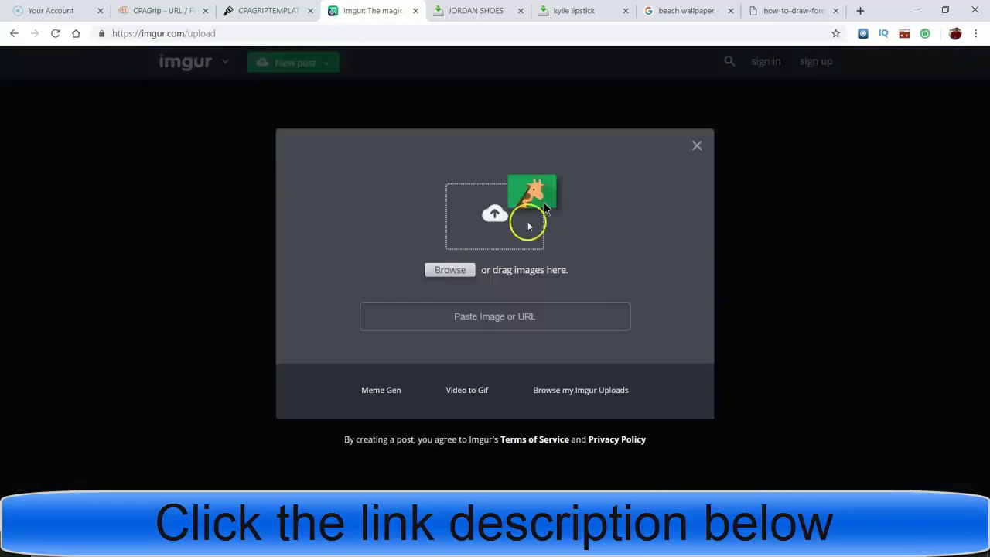
click(459, 274)
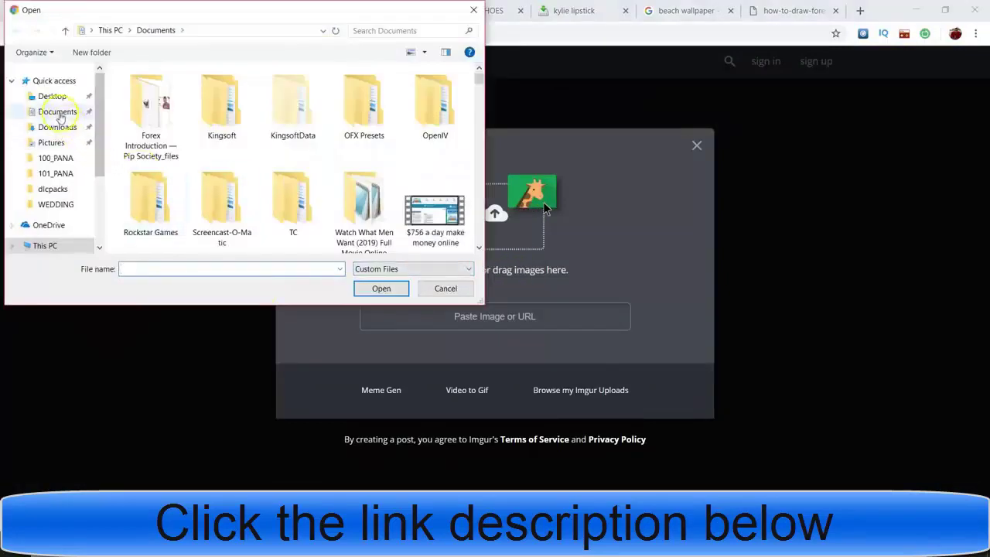
click(60, 142)
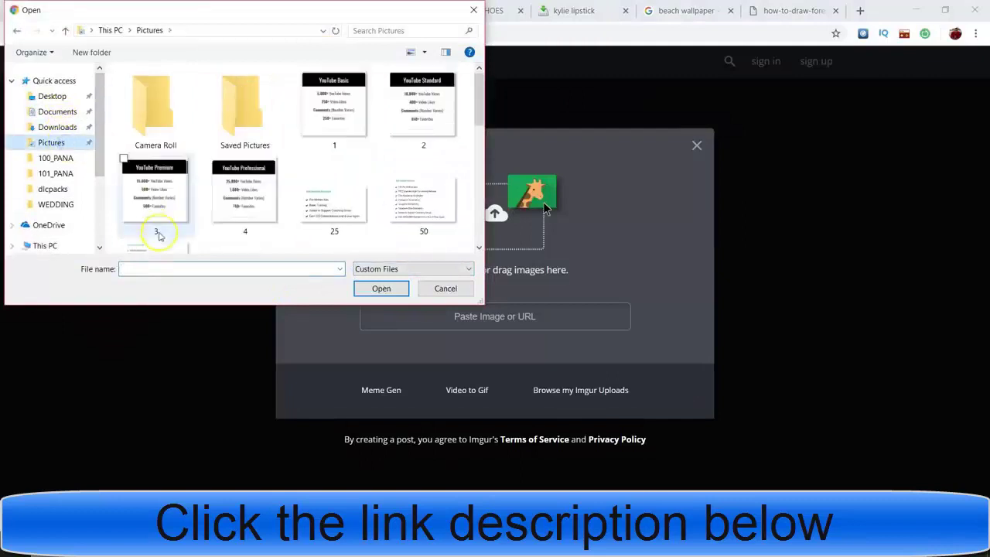
click(168, 266)
text(be)
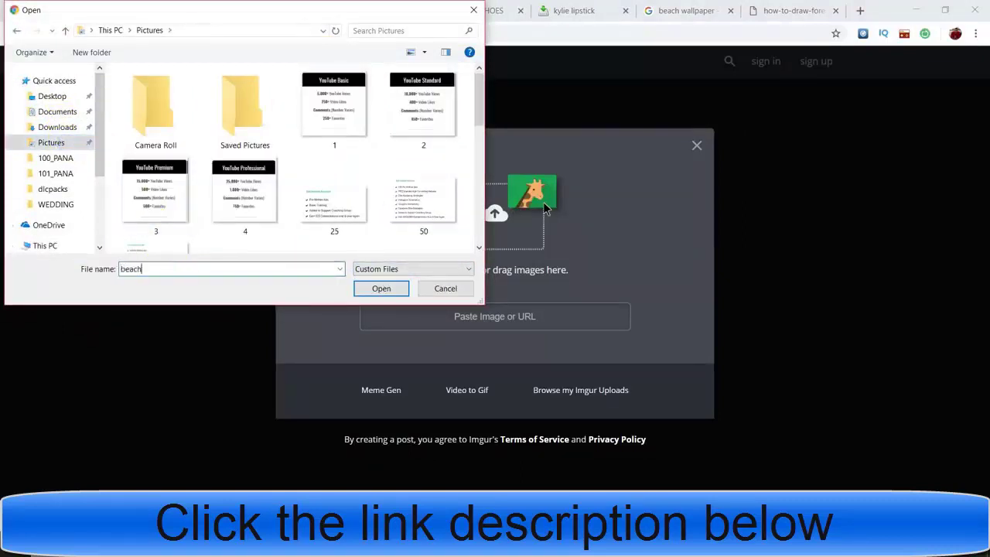
text(ach)
- Select beach34.jpg from the Documents folder and upload it to the Imgur post
click(57, 111)
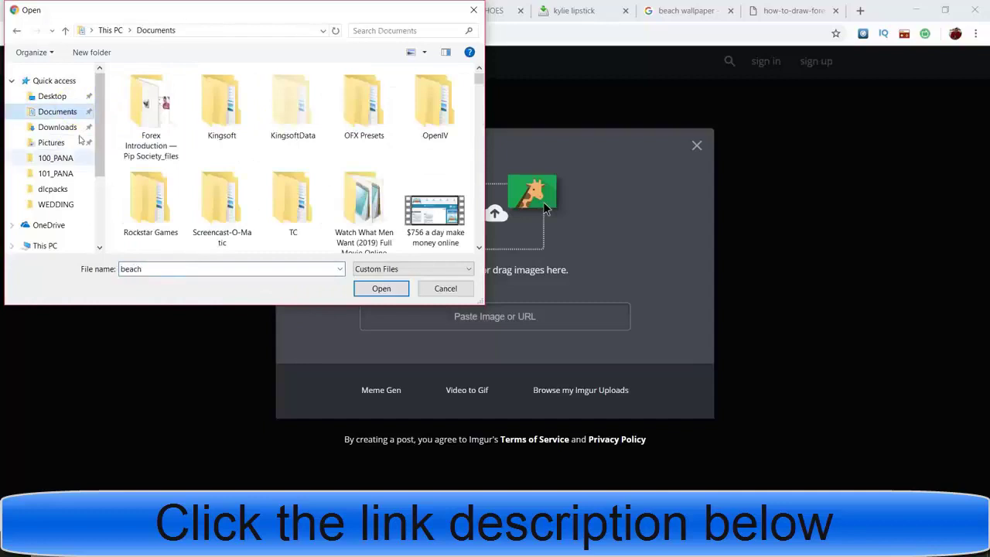
double_click(159, 266)
key(BackSpace)
text(bea)
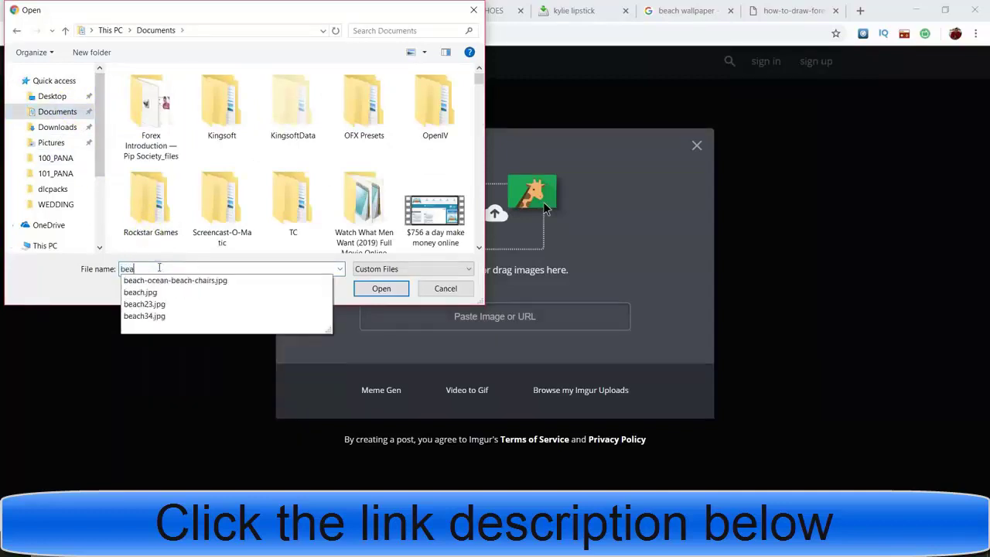
click(381, 288)
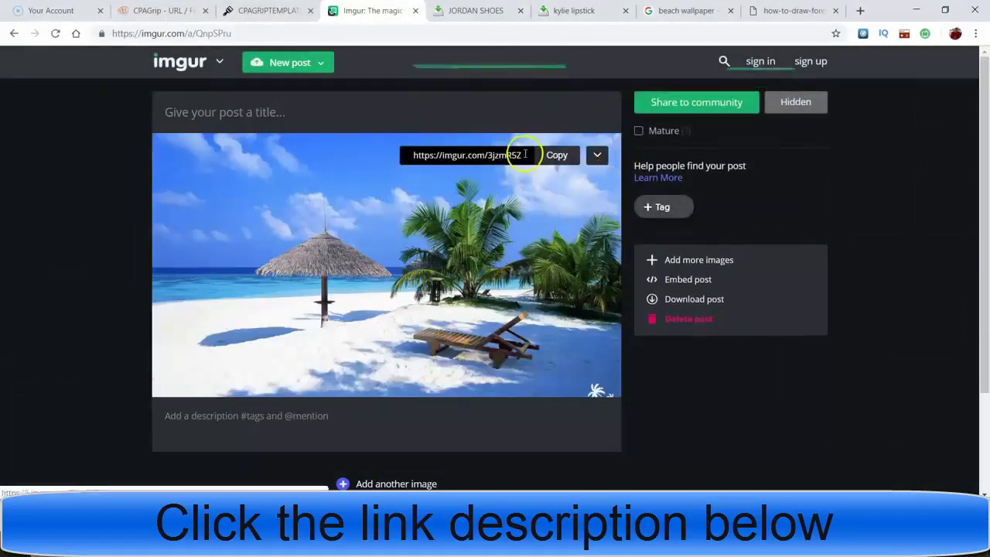
- Copy the Imgur link of the uploaded beach image
drag(523, 155, 434, 151)
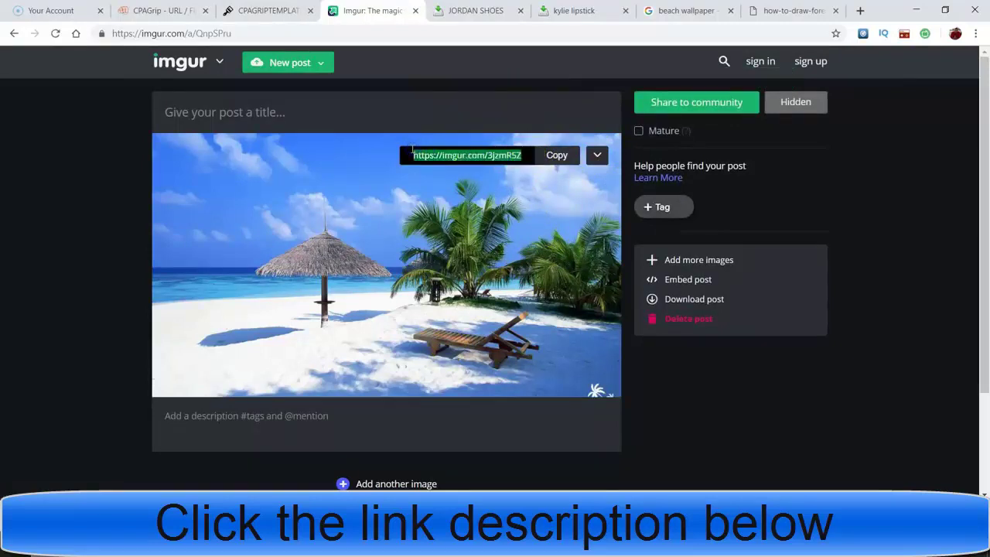
right_click(430, 156)
click(452, 163)
click(451, 224)
click(170, 10)
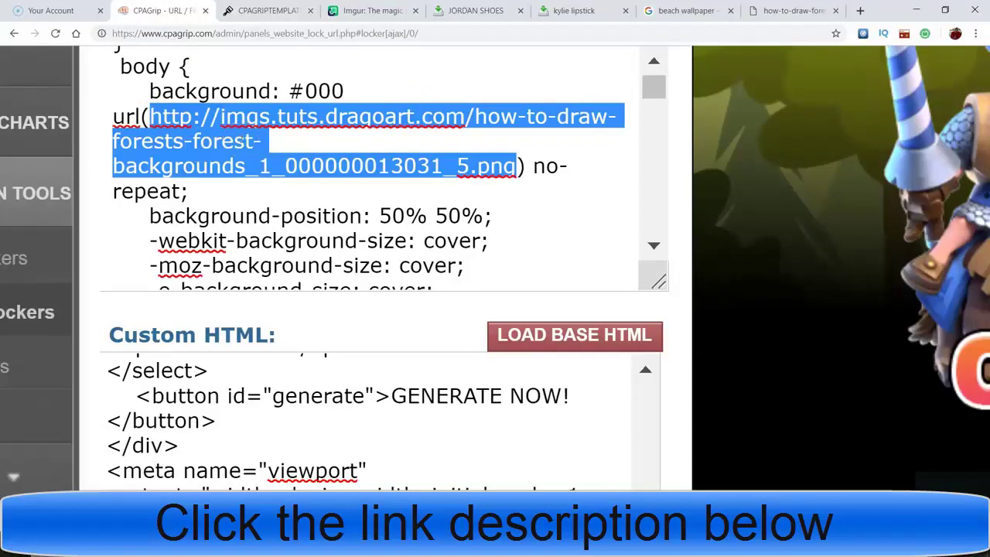
key(BackSpace)
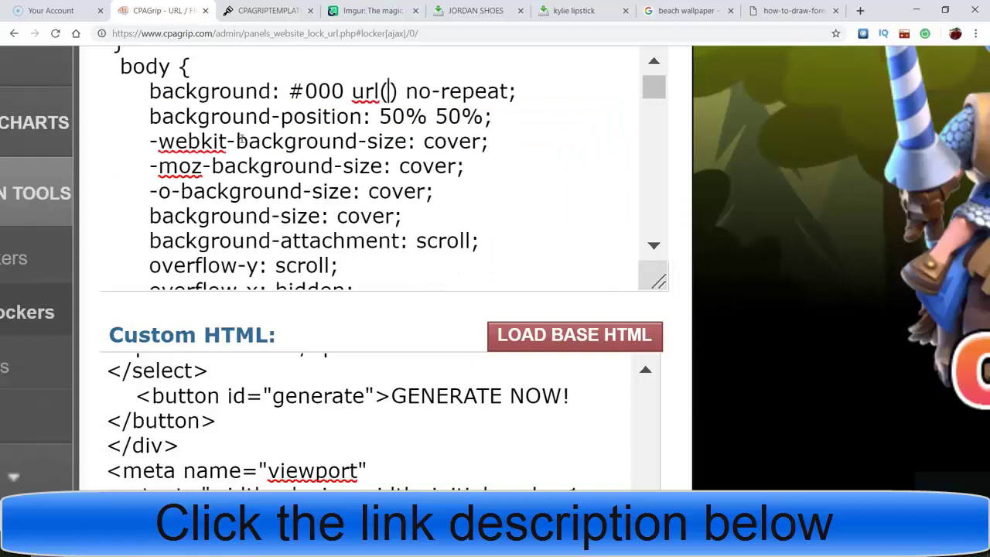
key(ctrl+v)
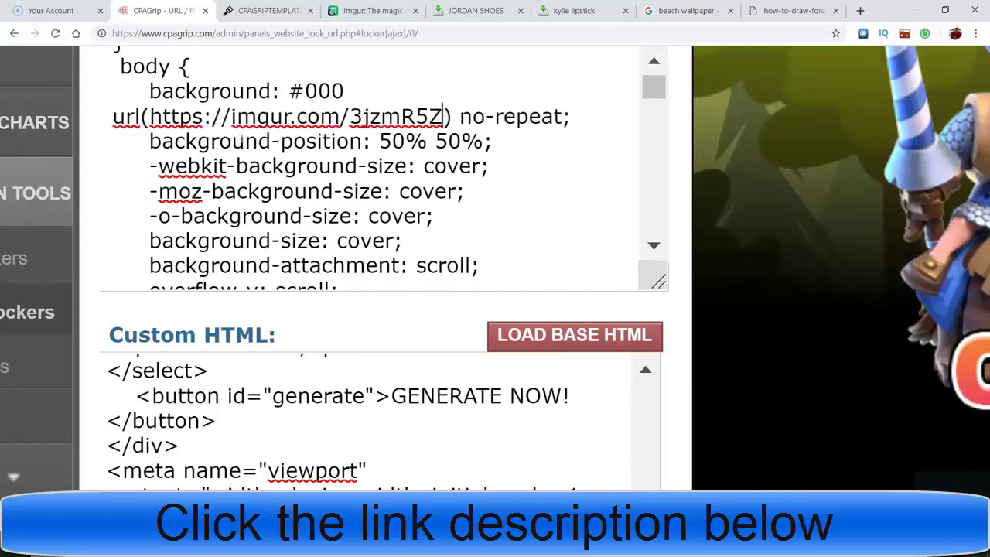
text(.)
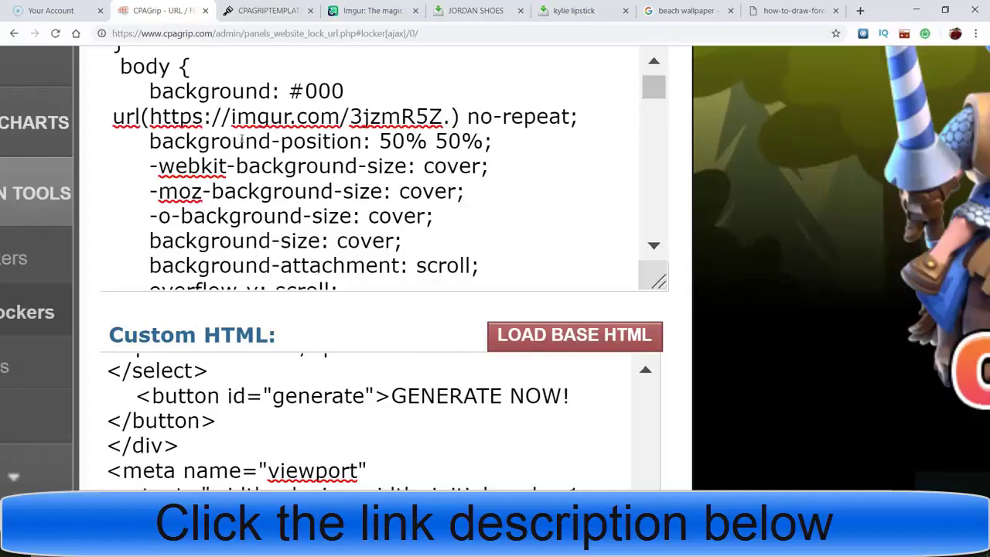
text(jpg)
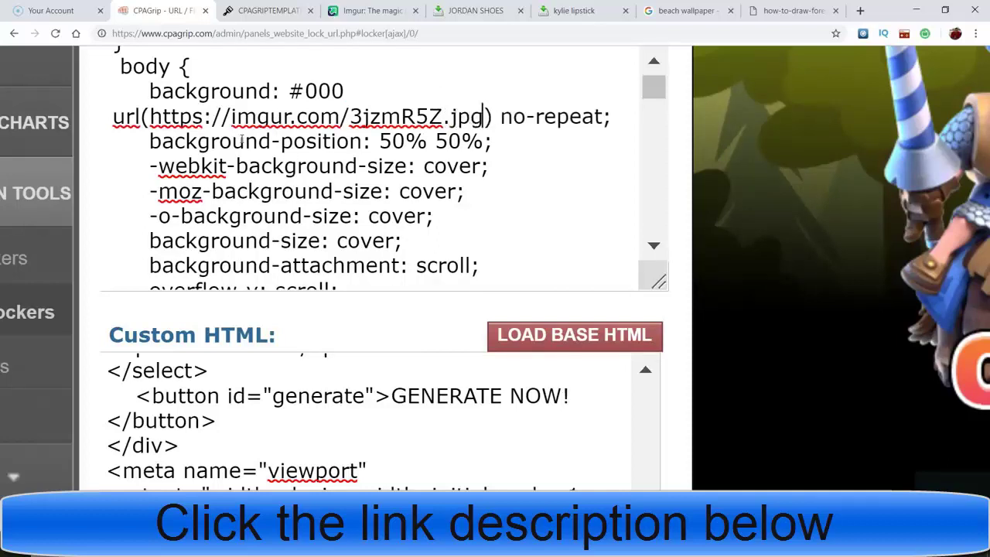
- Refresh the locker preview and check the new background behind the generator page
scroll(762, 188, down, 4)
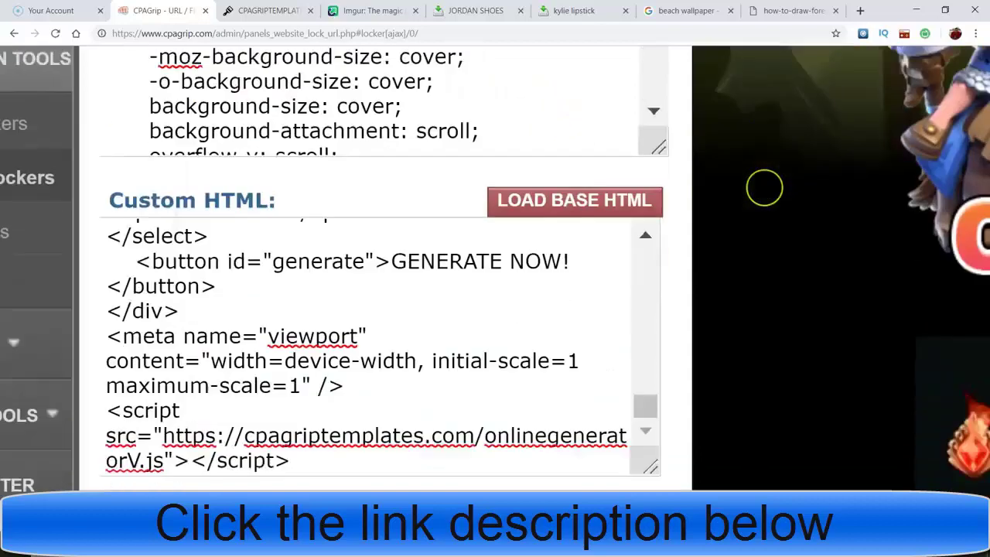
click(639, 360)
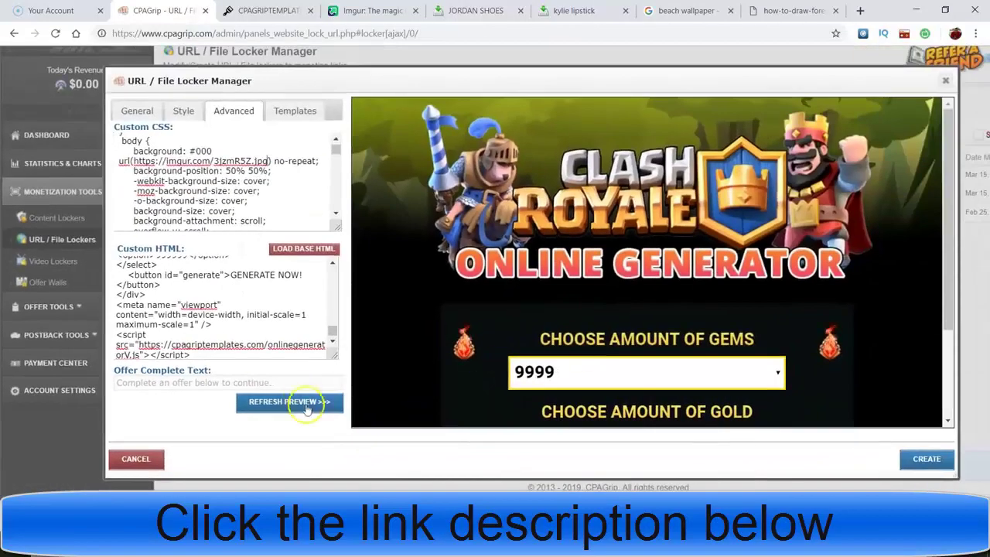
click(307, 409)
drag(944, 213, 924, 92)
scroll(917, 255, down, 3)
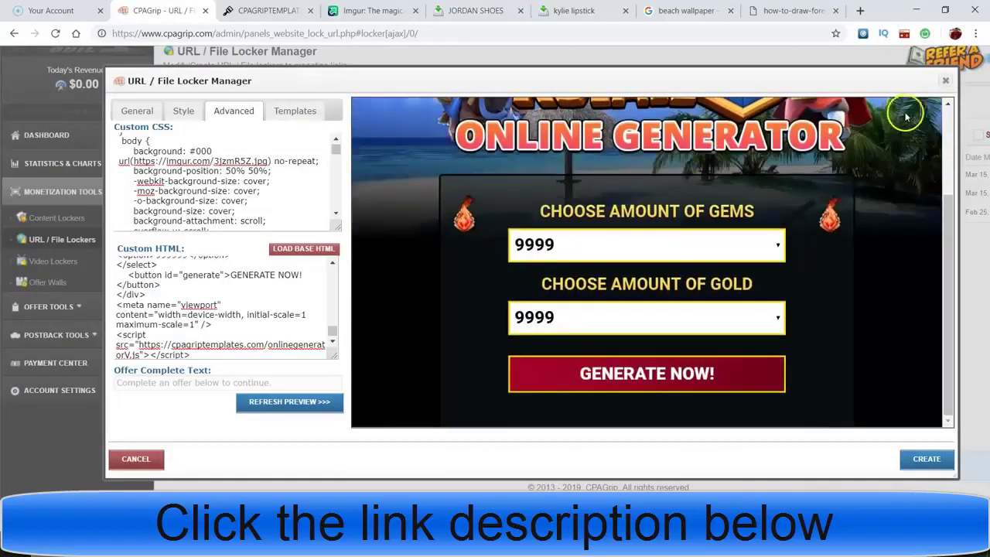
drag(949, 210, 950, 192)
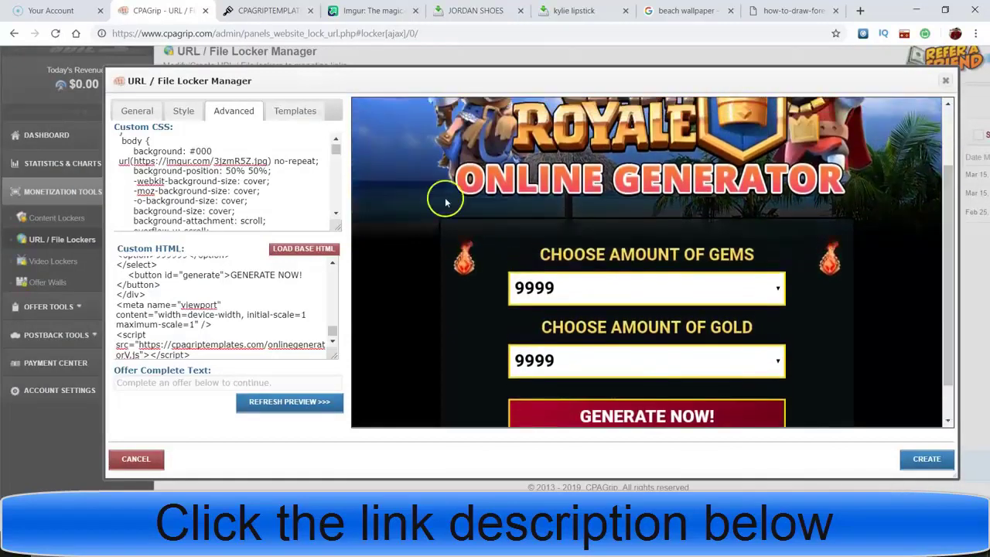
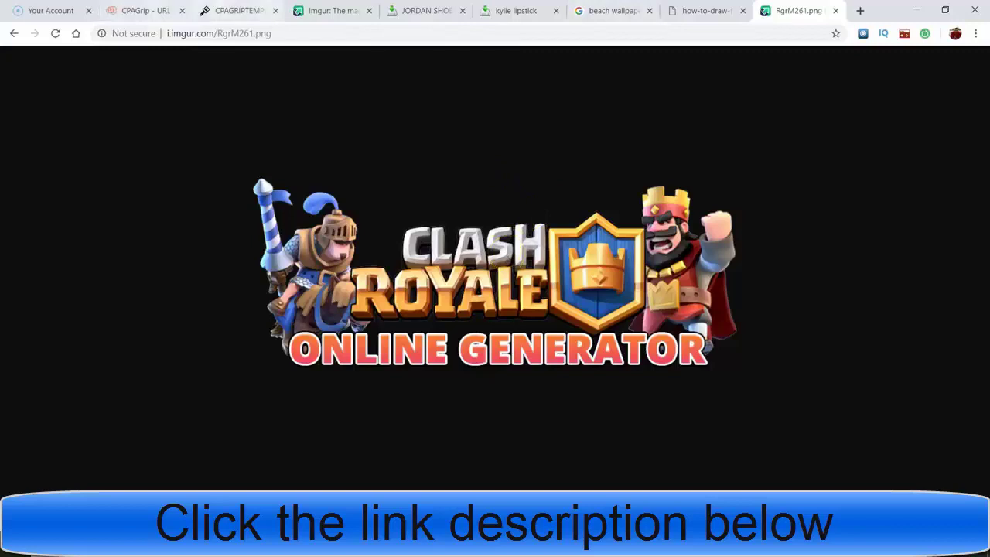
- Check the banner in the CPAGrip locker preview, and search Google Images for "beach logo png" in a new browser tab
click(144, 11)
scroll(949, 178, up, 2)
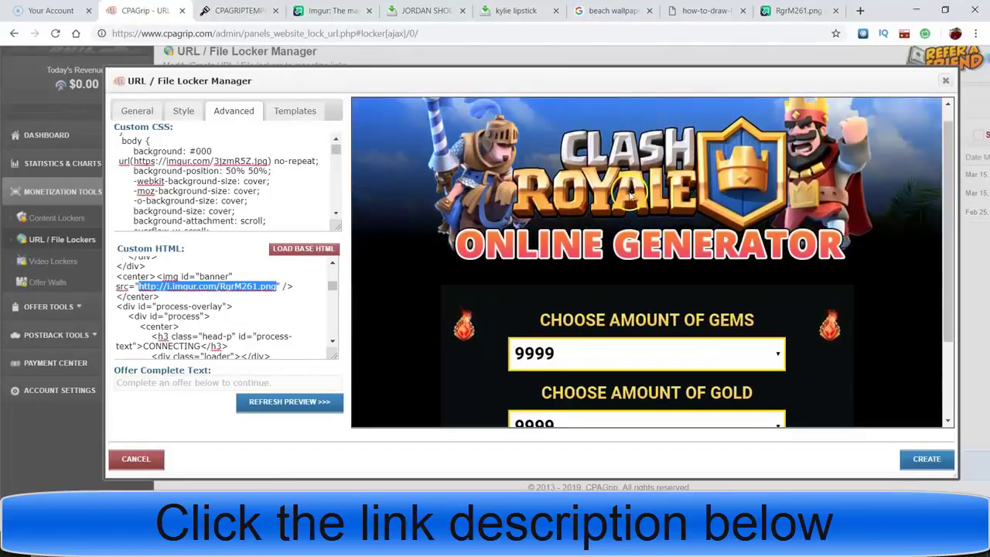
click(860, 11)
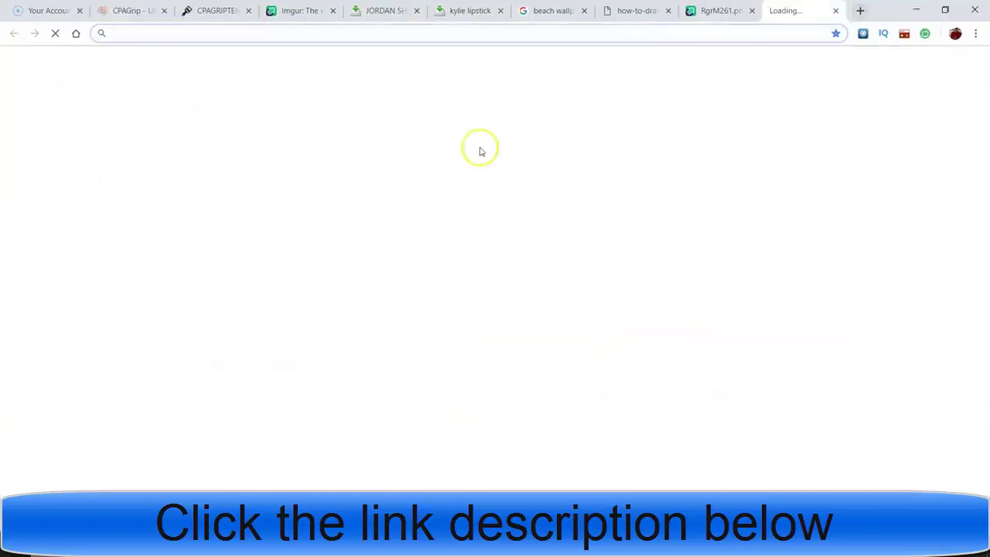
text(google.com)
key(Return)
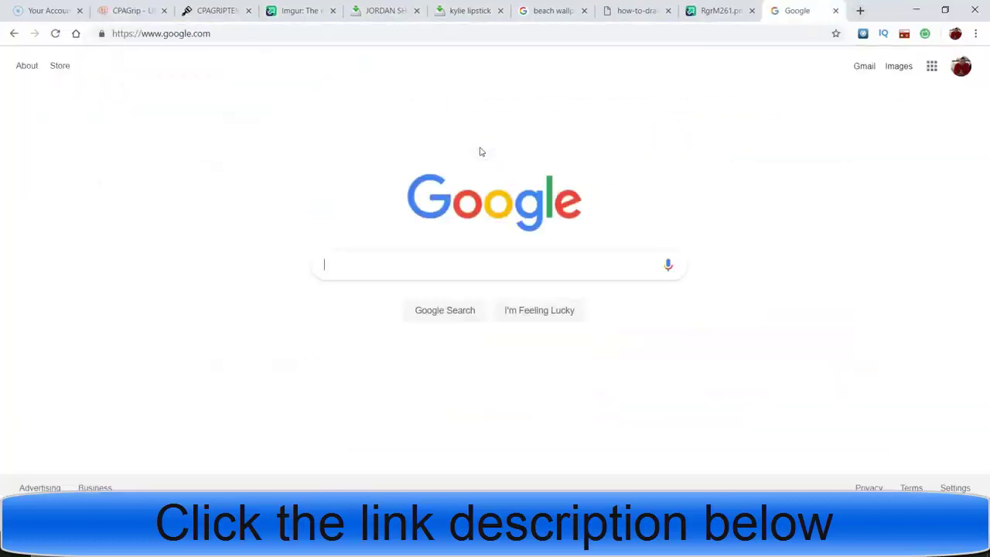
text(beach l)
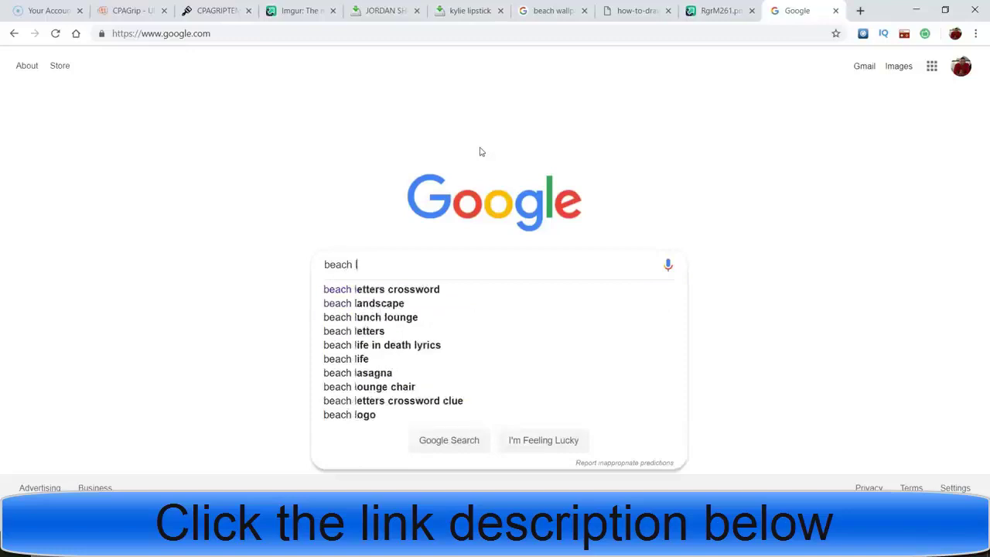
text(ogo png)
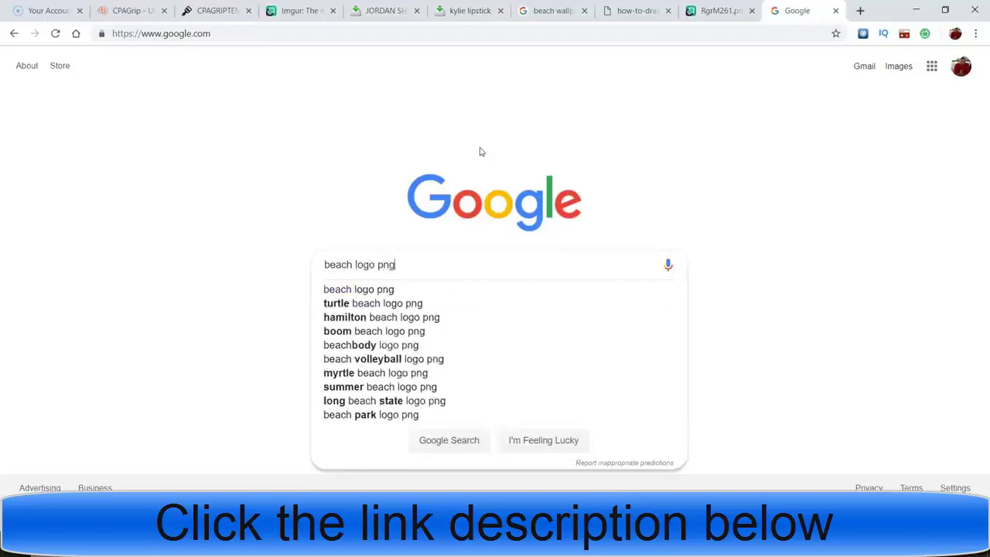
key(Return)
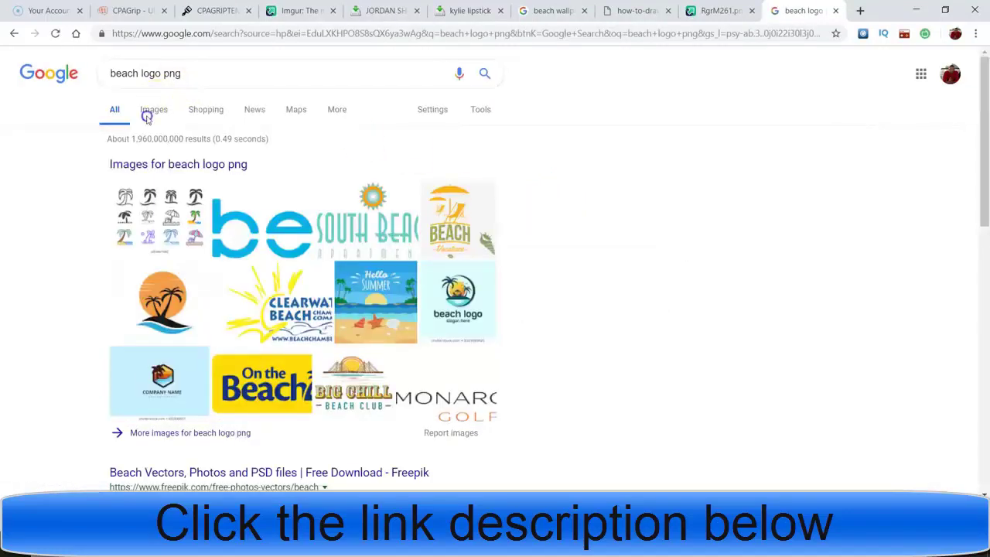
click(146, 116)
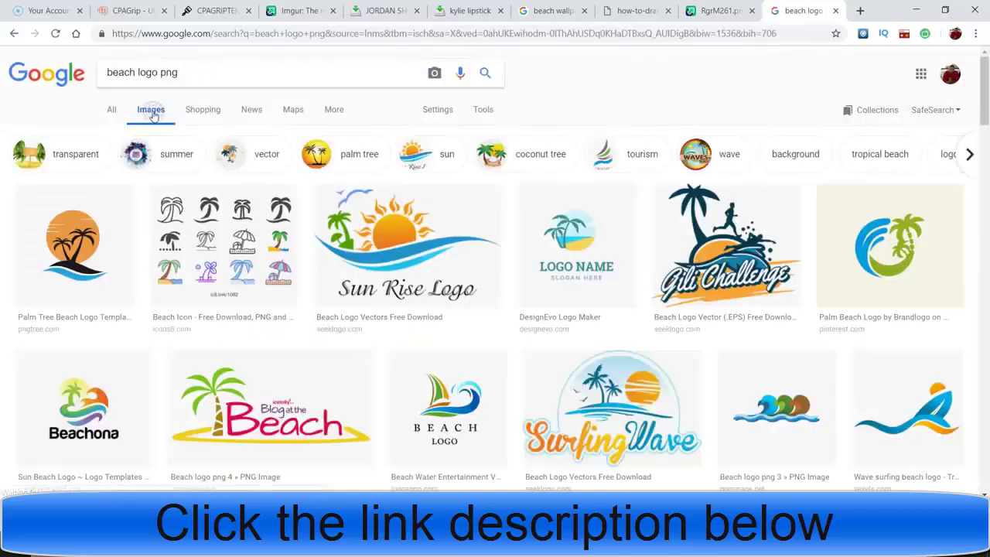
- Preview the "Blog at the Beach" logo in the image results and return to the start of the results
click(86, 258)
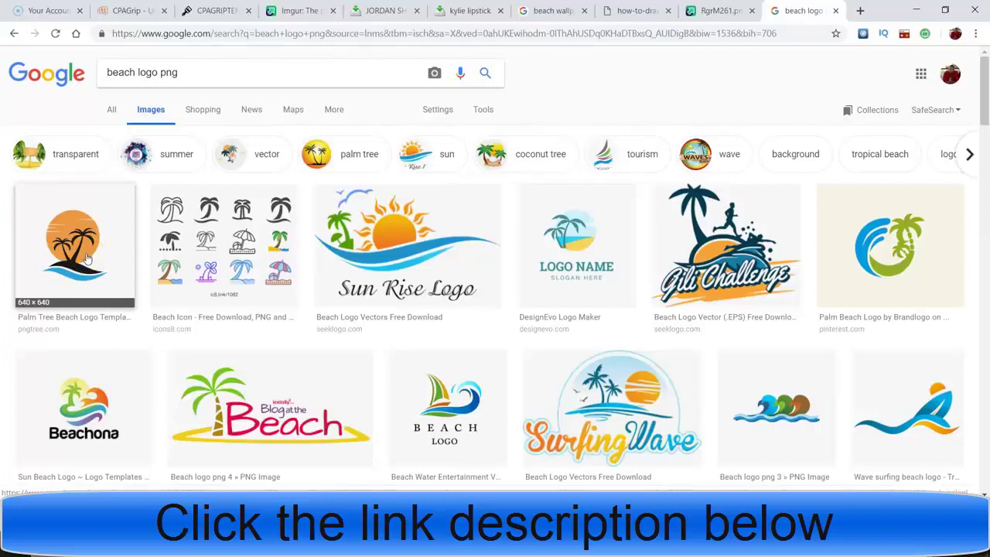
click(321, 406)
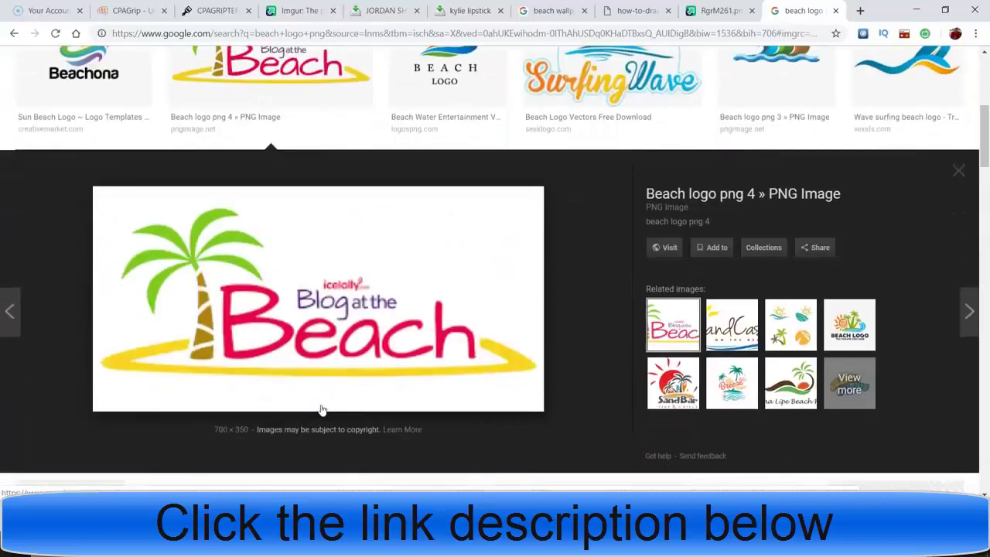
click(980, 126)
drag(981, 126, 981, 87)
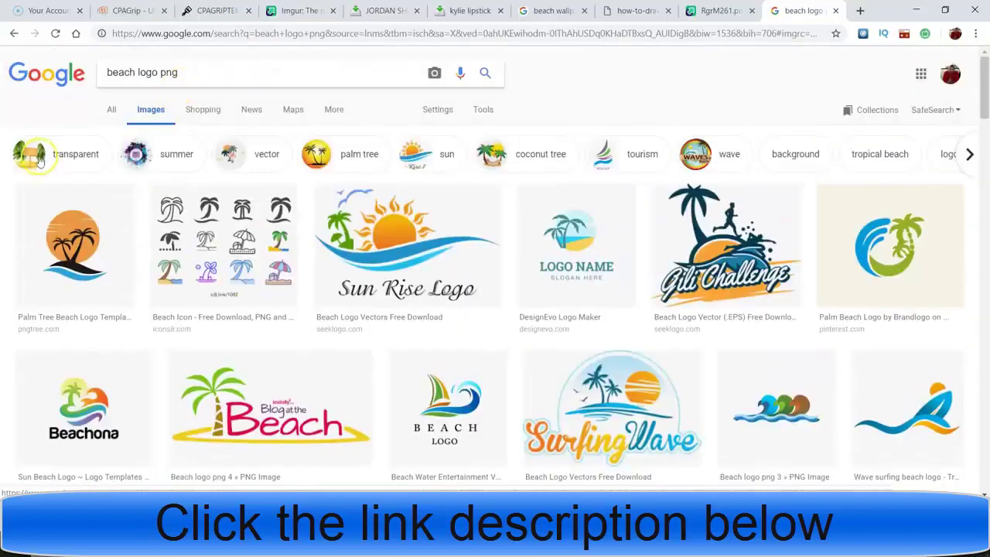
- Filter the beach logo image results to transparent ones
scroll(63, 168, up, 5)
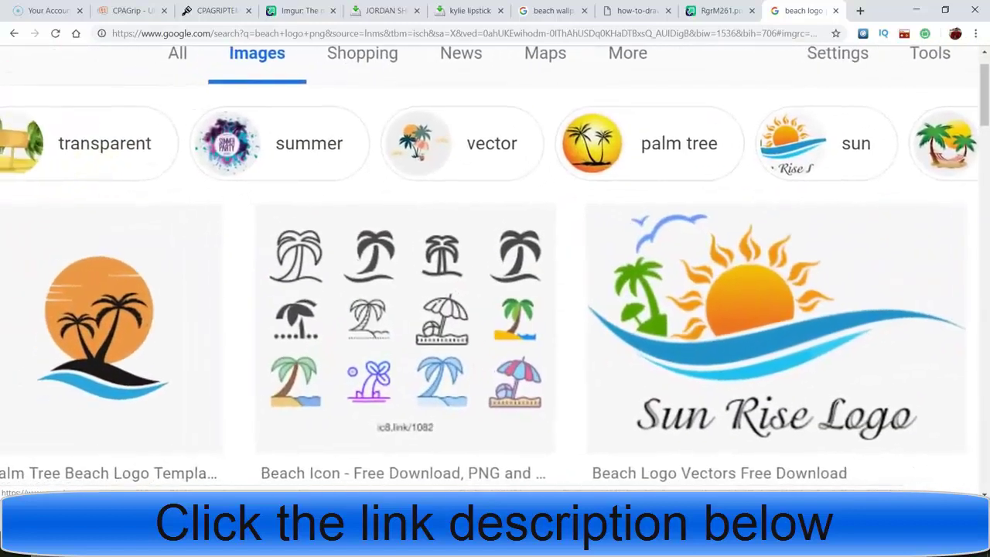
click(154, 133)
click(451, 116)
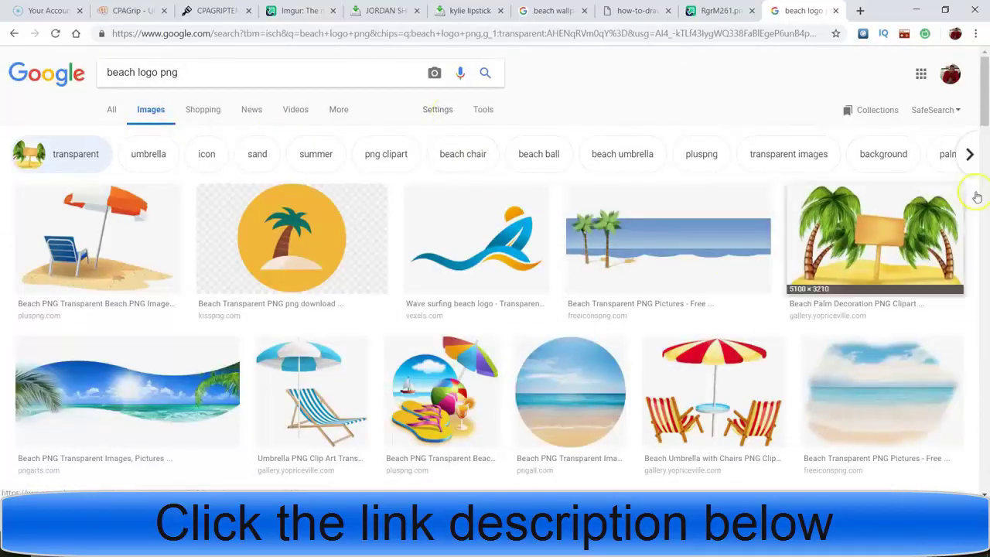
- Find the Panama City Beach sun logo among the transparent image results and save it to the computer
drag(985, 99, 985, 154)
click(426, 359)
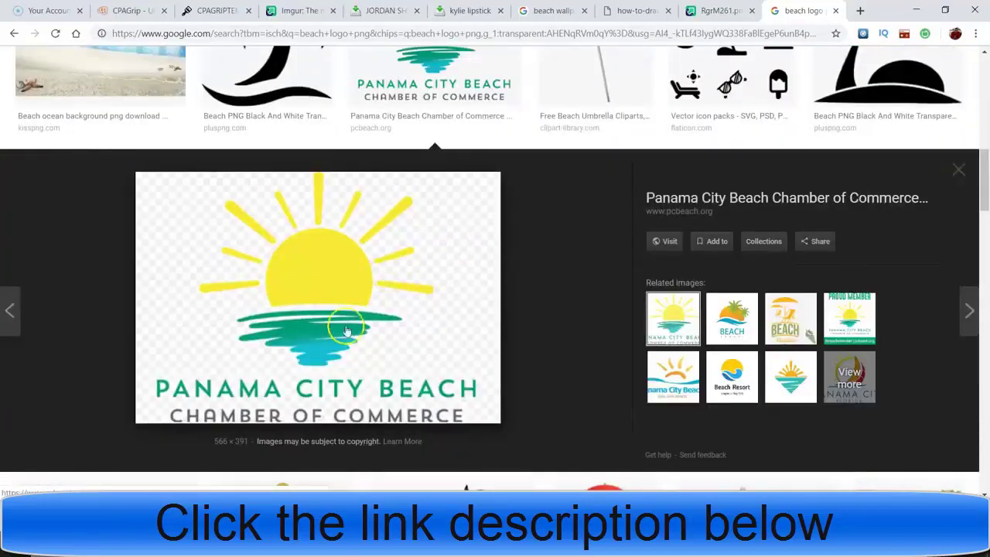
right_click(434, 248)
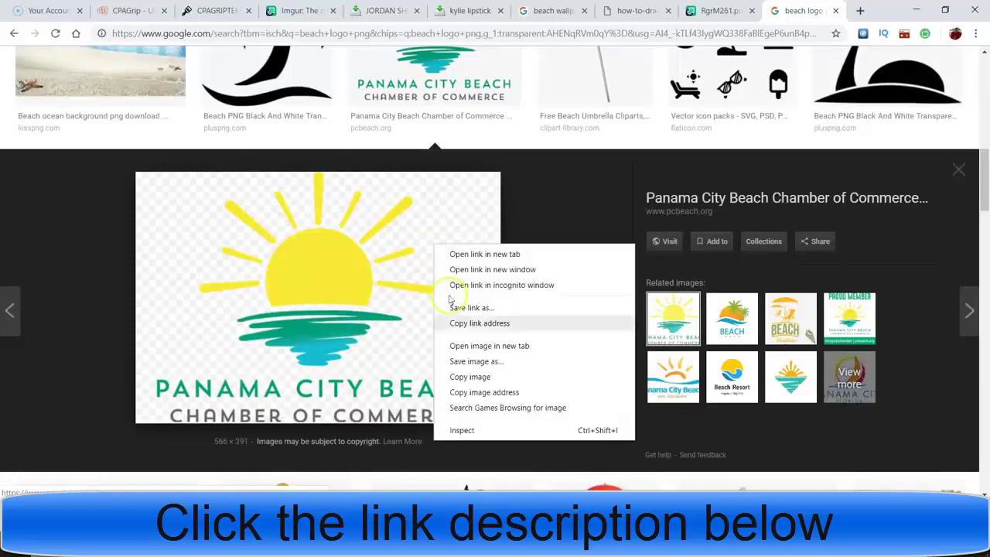
click(481, 363)
click(381, 289)
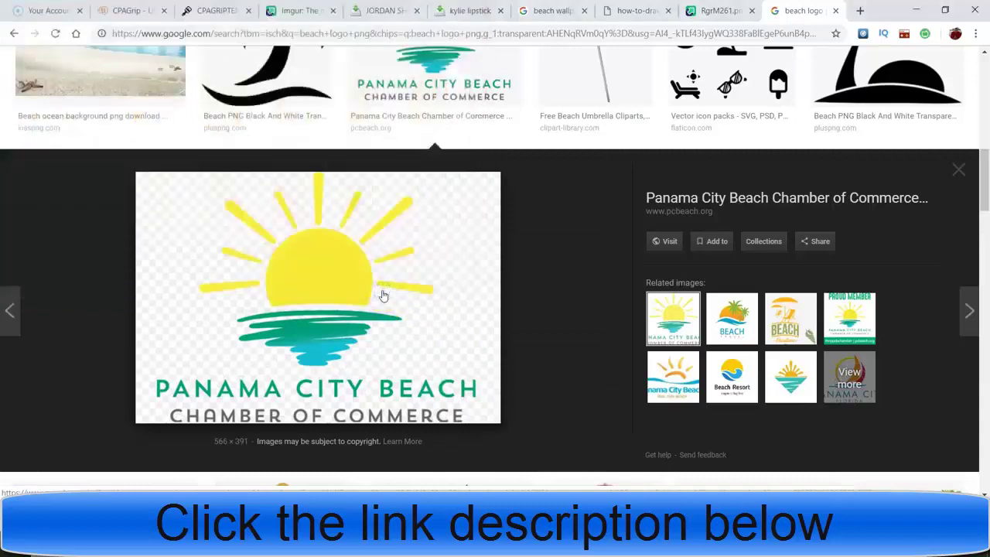
- Upload the saved logo_new.png to Imgur as a new post
click(304, 11)
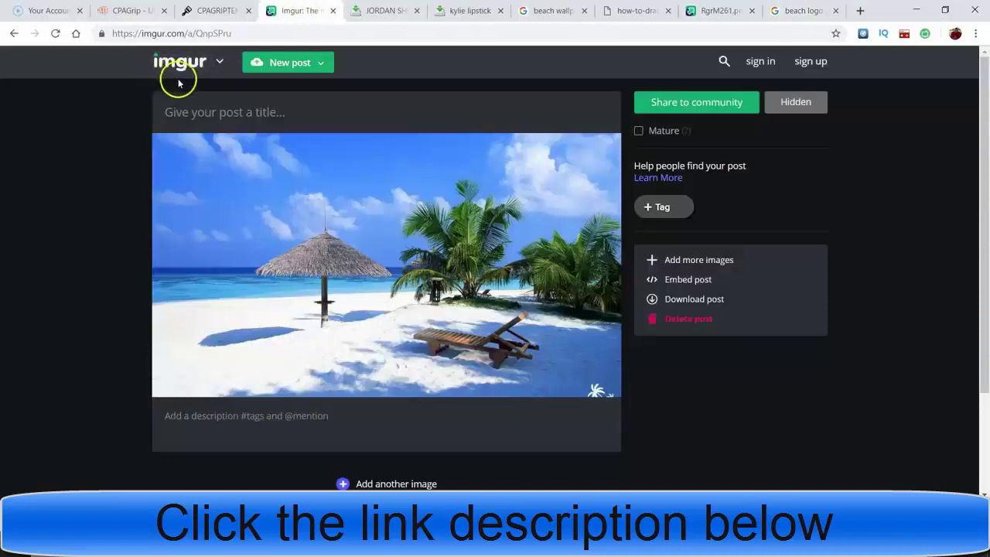
click(294, 68)
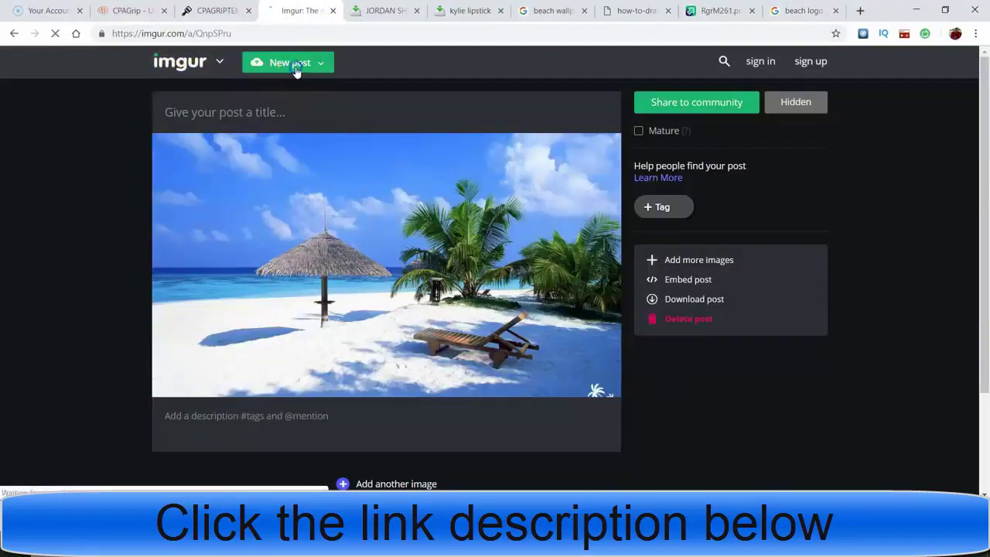
click(455, 268)
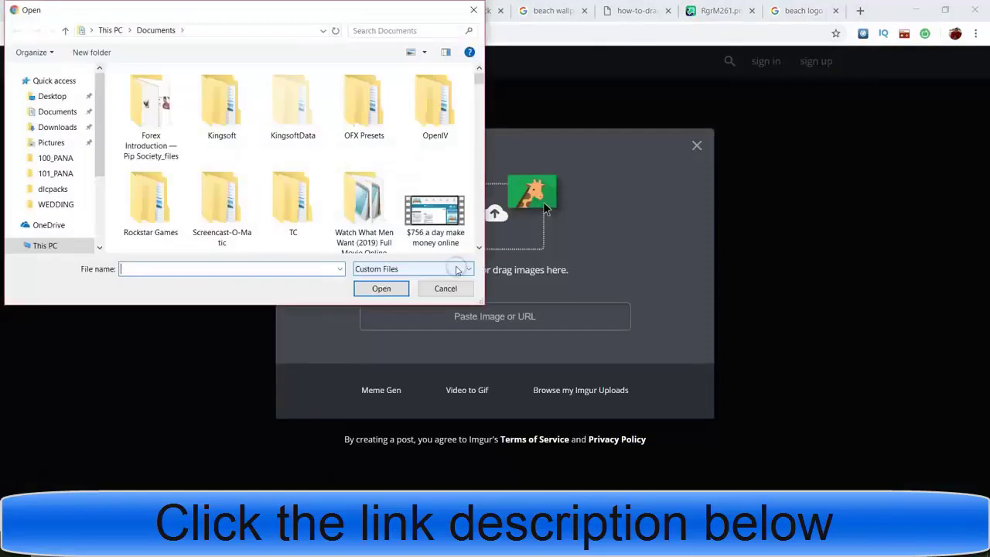
text(l)
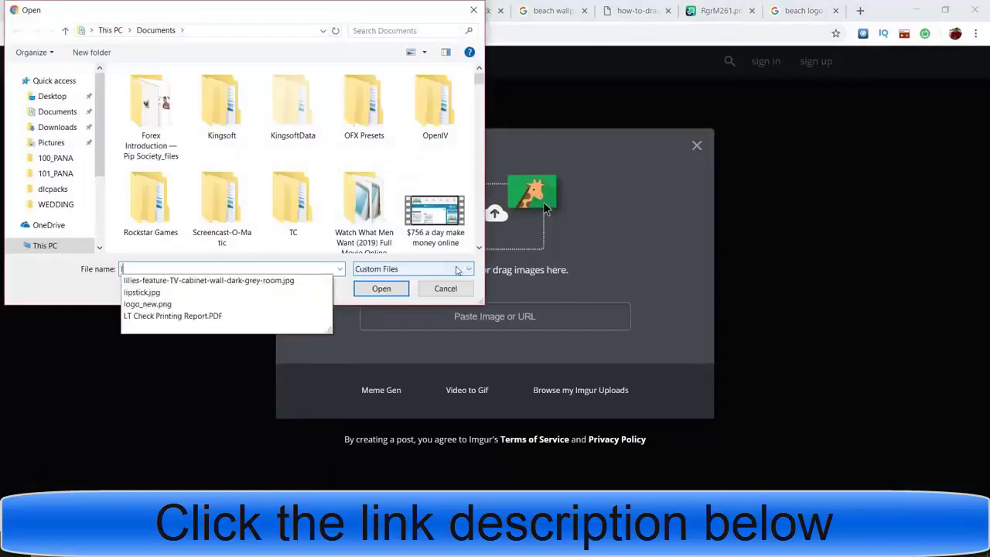
click(292, 305)
click(381, 288)
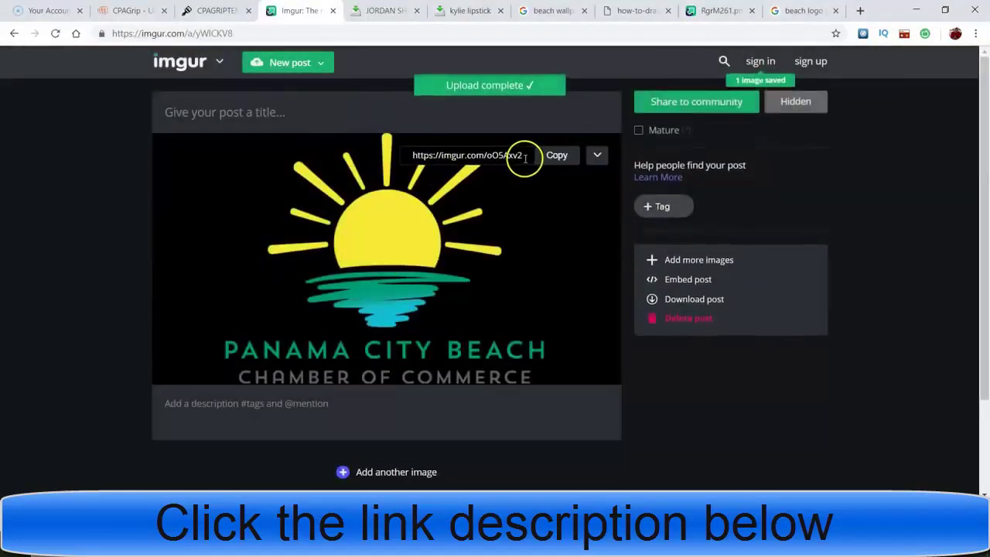
- Copy the uploaded logo's Imgur link and return to the CPAGrip locker's custom HTML
drag(523, 156, 452, 152)
right_click(425, 155)
click(442, 162)
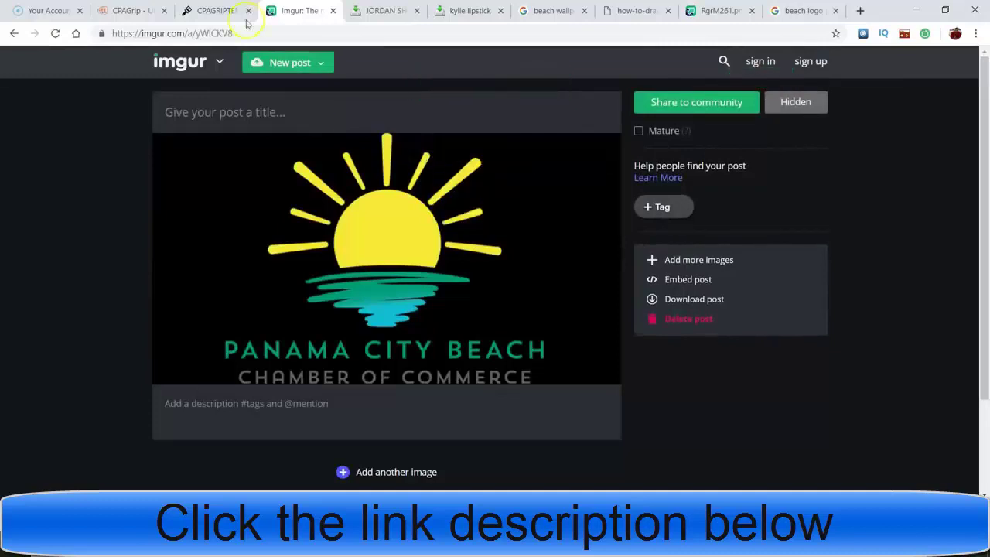
click(135, 11)
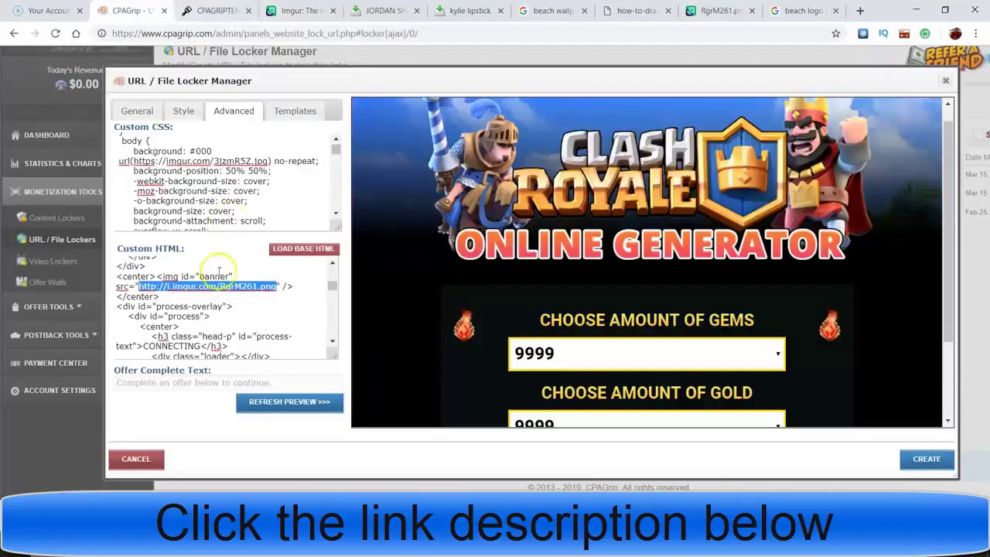
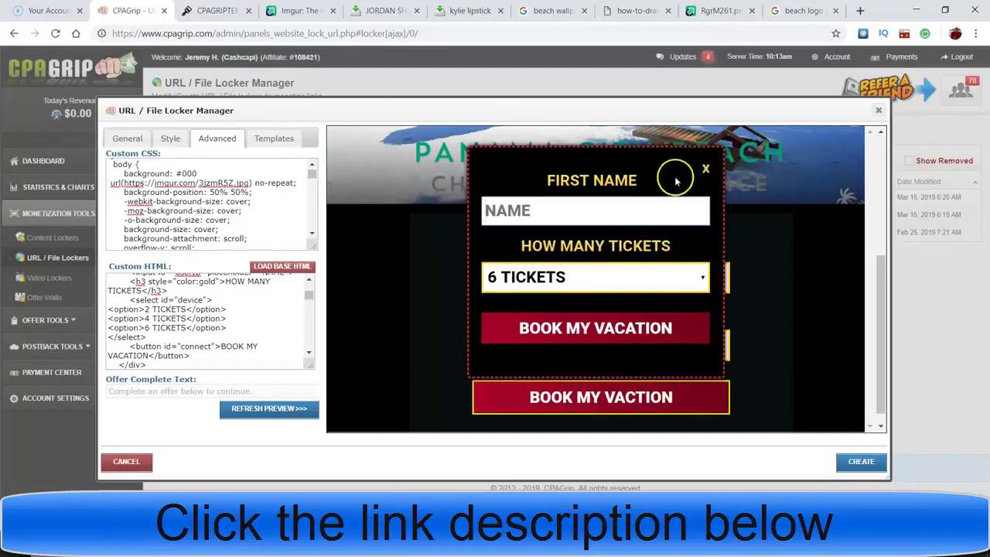
- Test the vacation booking form in the locker preview by filling in a first name and submitting it with 6 tickets
click(526, 205)
click(564, 243)
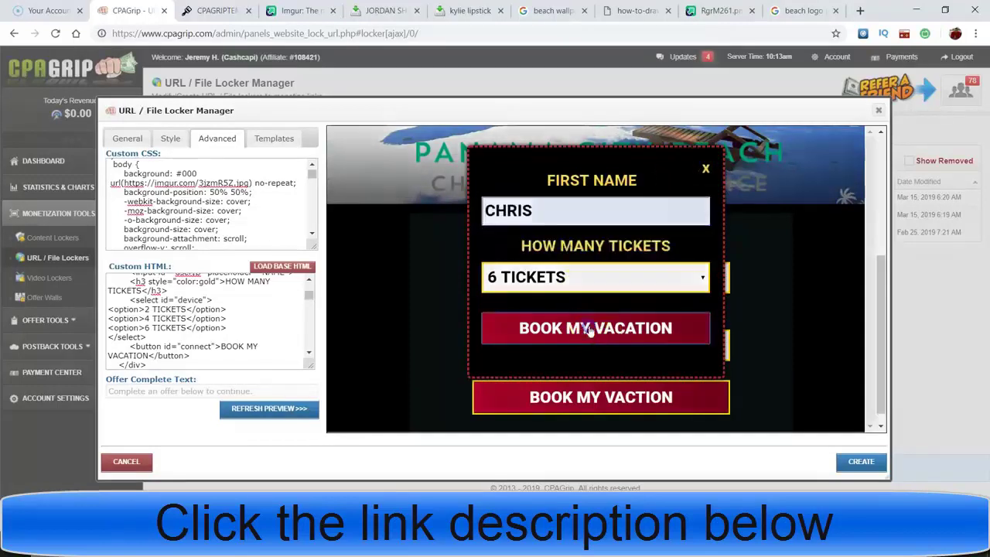
click(589, 326)
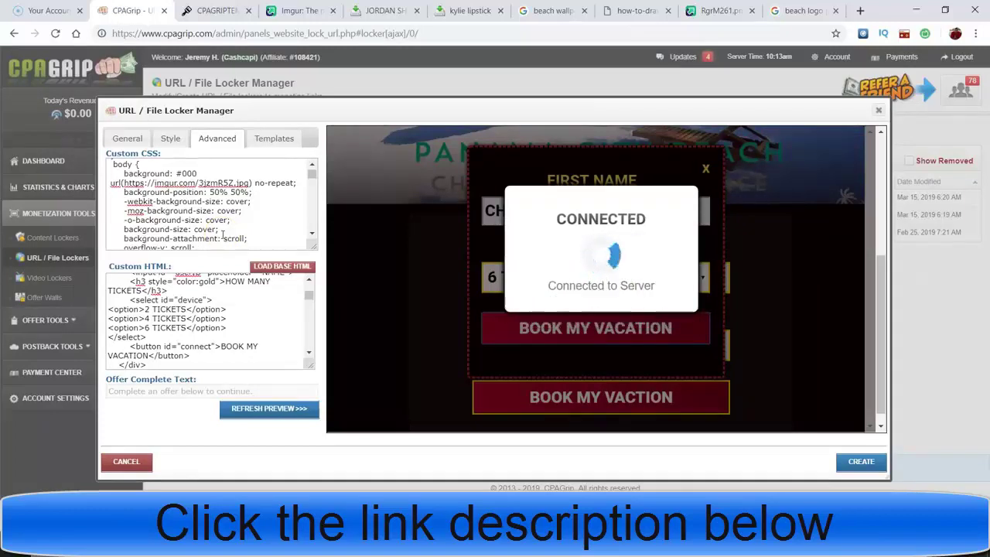
- Examine the human-verification section and the rest of the custom HTML, comparing its text with the verification popup in the preview
click(310, 294)
drag(310, 296, 310, 311)
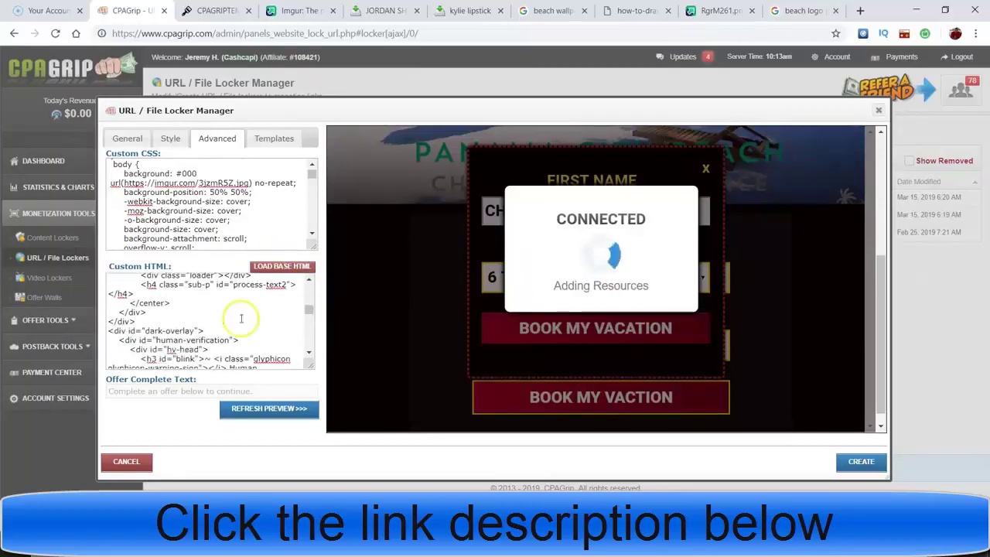
click(219, 341)
drag(219, 341, 156, 342)
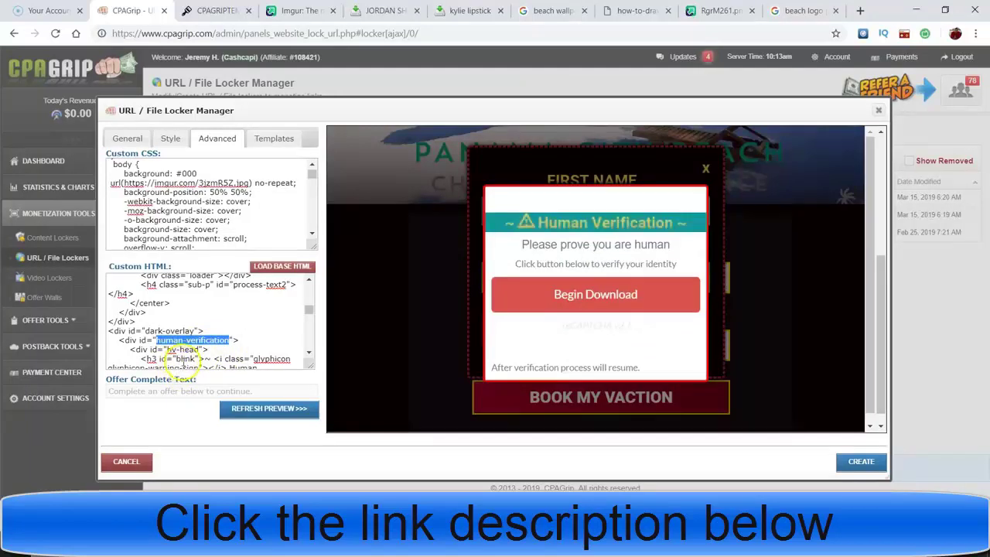
click(309, 355)
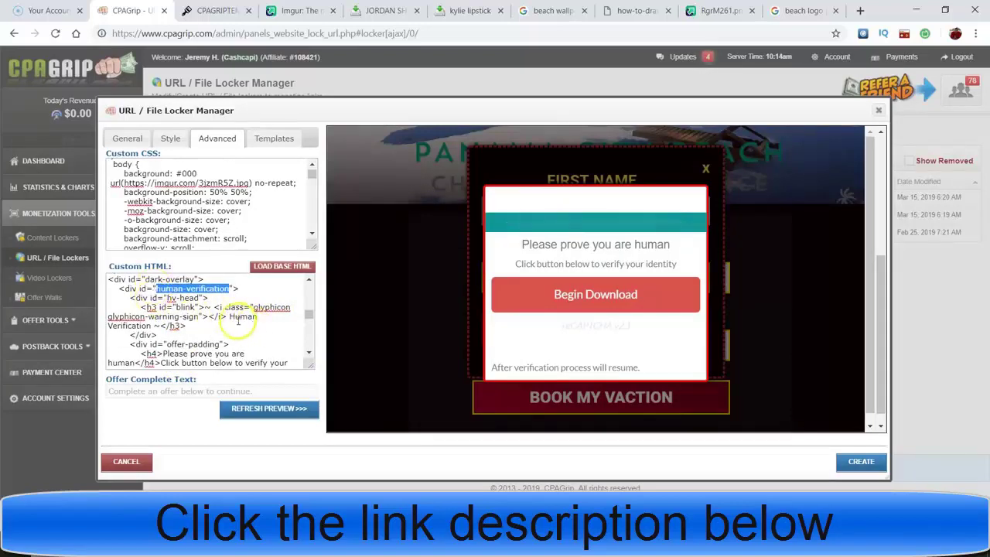
click(308, 353)
click(308, 353)
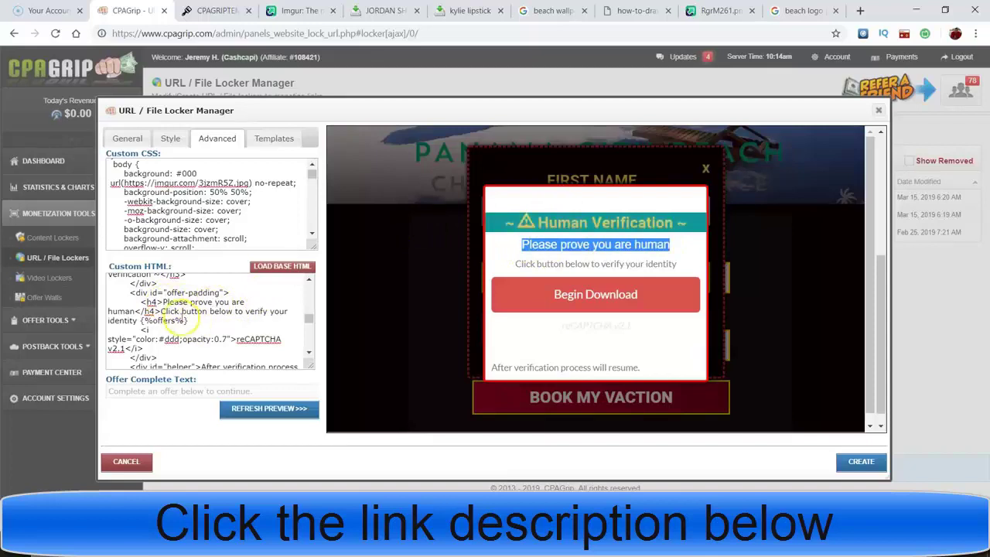
drag(163, 302, 200, 301)
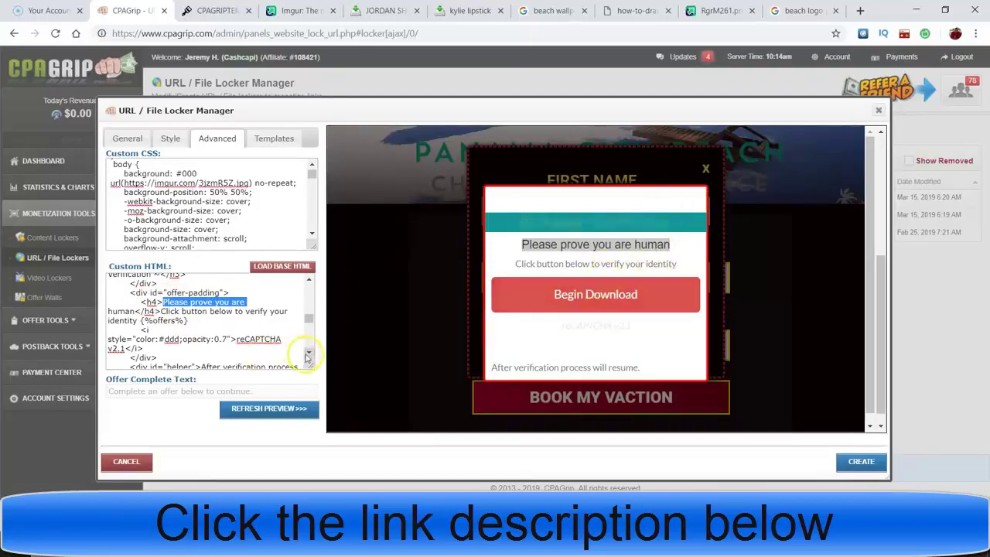
scroll(307, 355, down, 2)
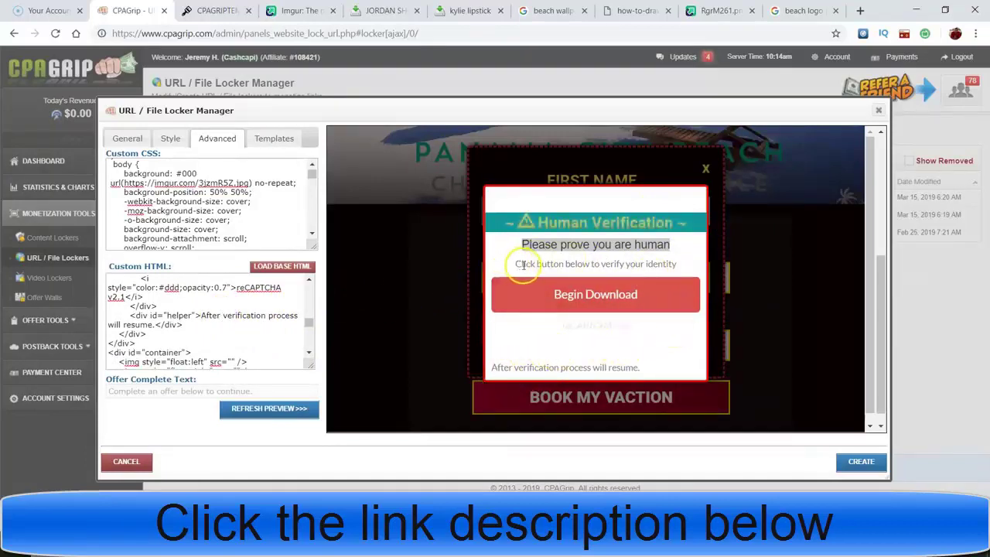
click(308, 354)
click(308, 354)
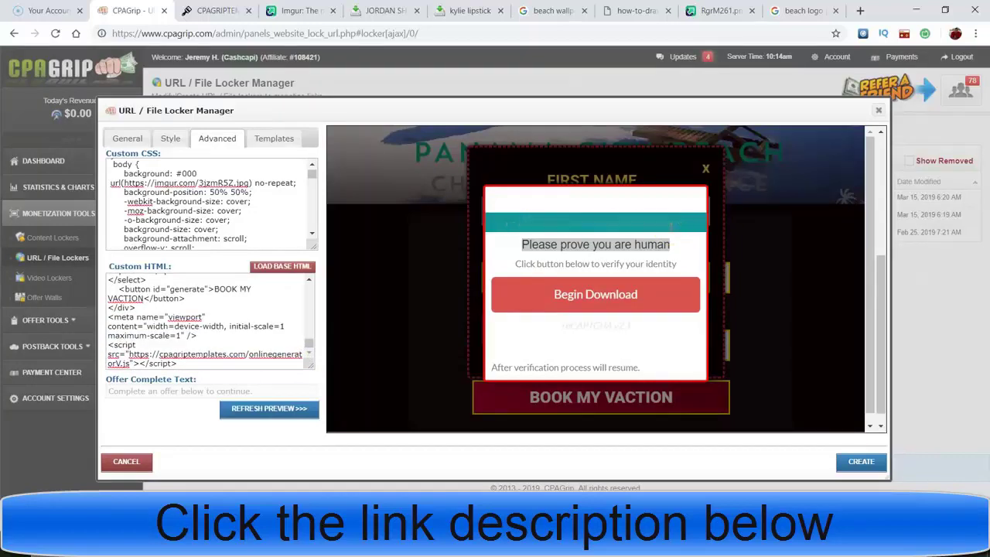
- Switch to the CPAGRIPTEMPLATES site and go from the Online Generator V post to its home page
click(240, 9)
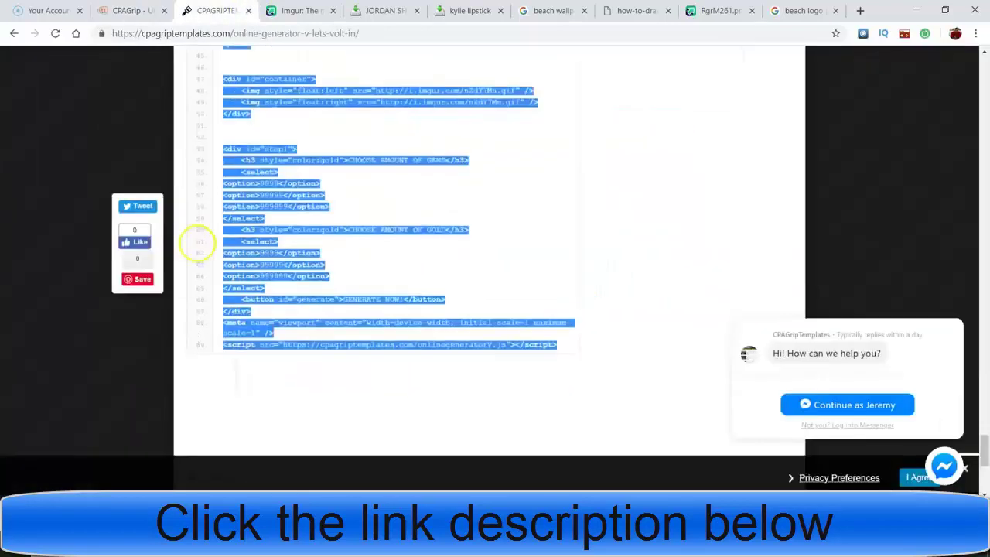
scroll(198, 243, up, 2)
click(985, 219)
click(983, 298)
drag(985, 319, 985, 80)
click(216, 107)
click(216, 107)
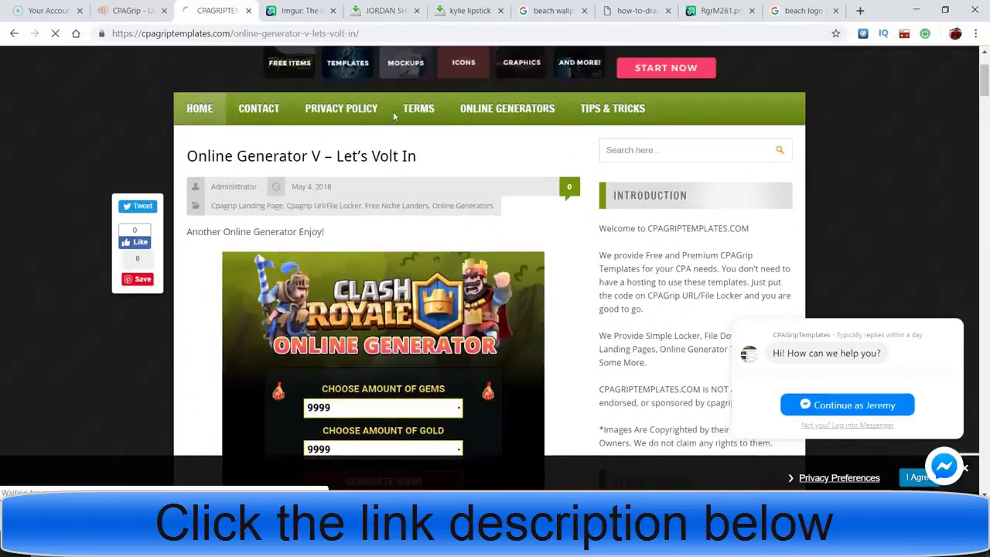
click(802, 197)
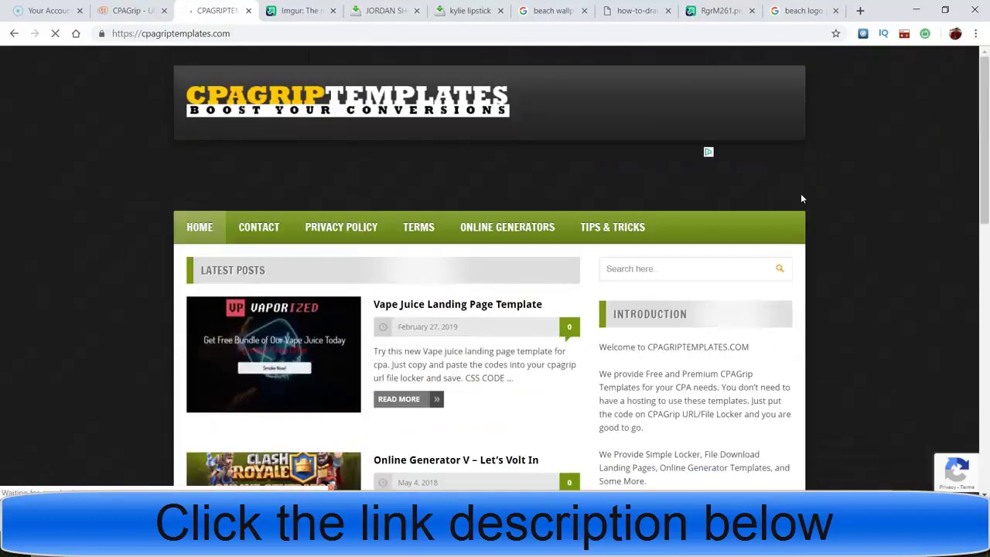
- Browse the available CPAGrip templates on the home page and on page 3 of the latest posts
drag(986, 140, 980, 340)
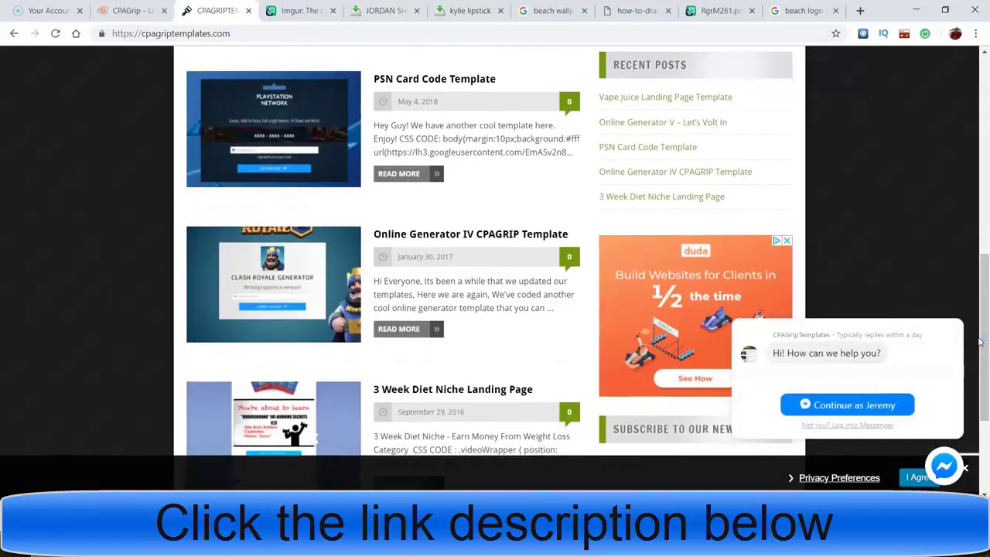
scroll(291, 262, up, 3)
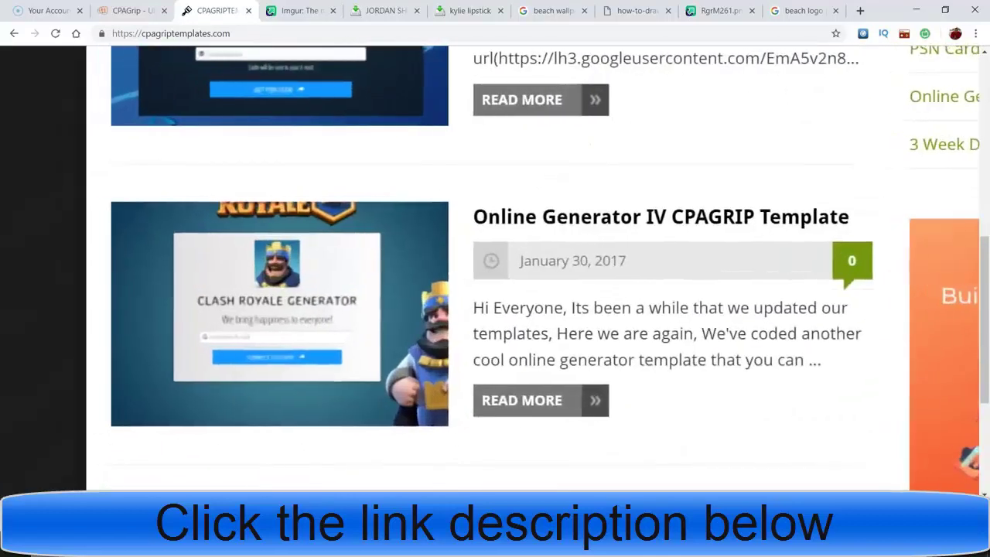
scroll(291, 262, down, 2)
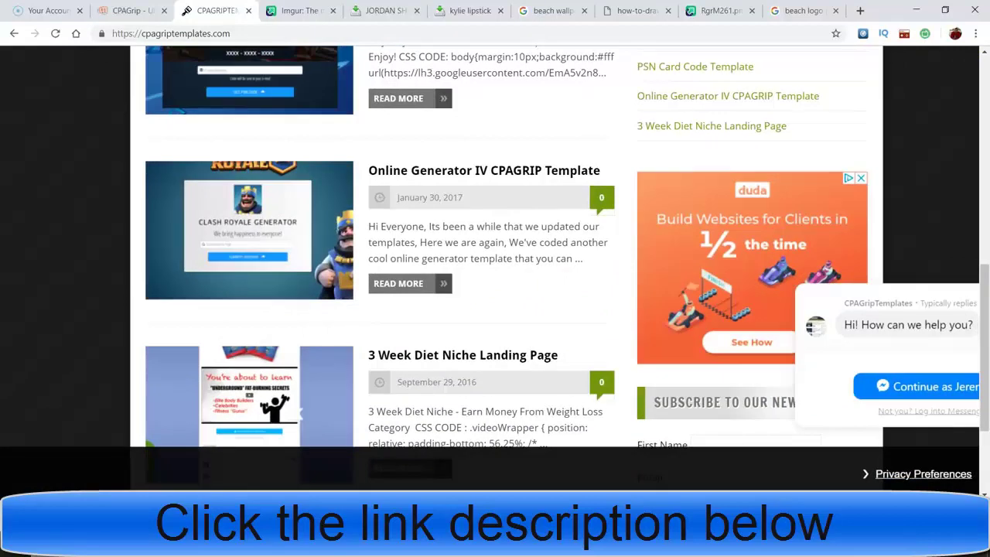
scroll(495, 256, down, 3)
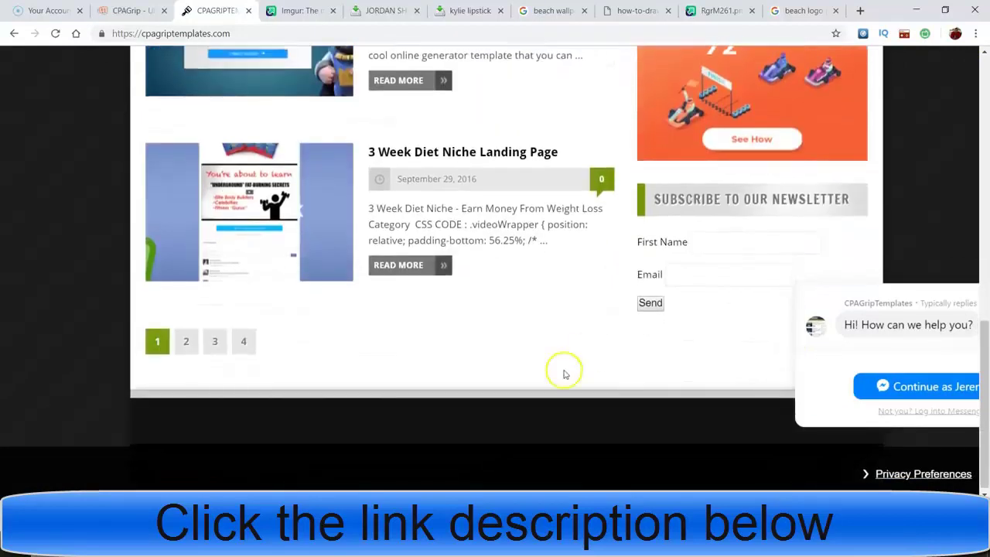
click(214, 350)
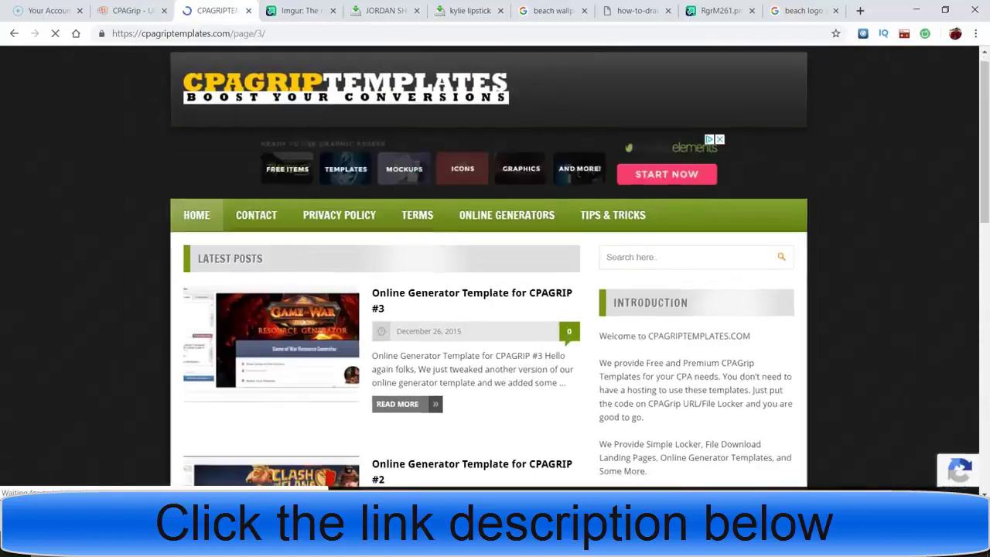
scroll(494, 271, down, 3)
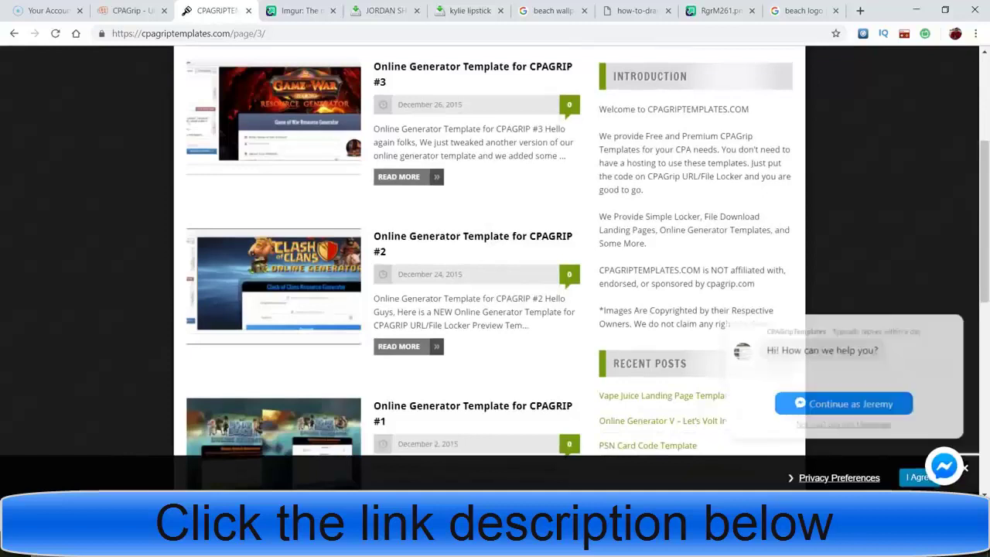
scroll(495, 271, down, 3)
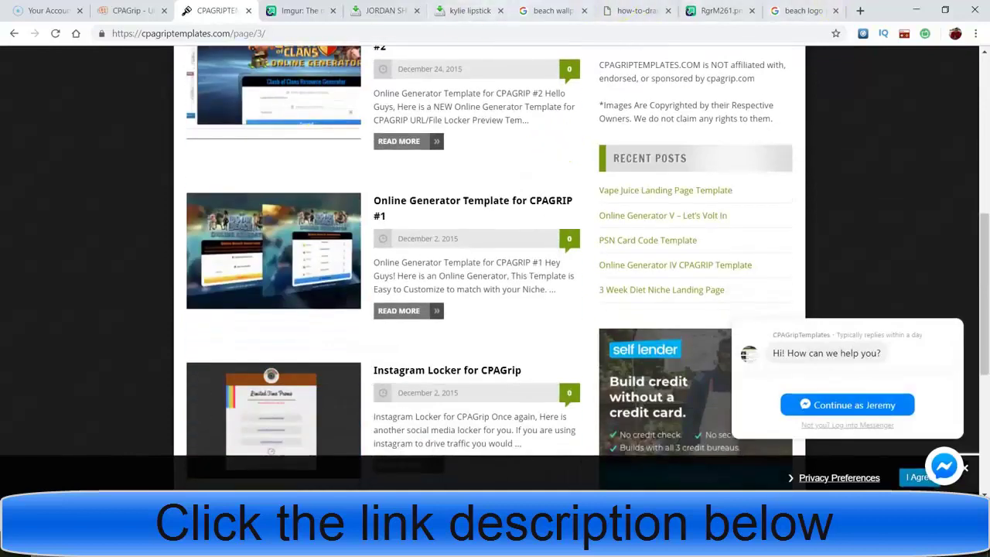
- Switch to the beach logo image results and go from there to Google's home page
click(468, 10)
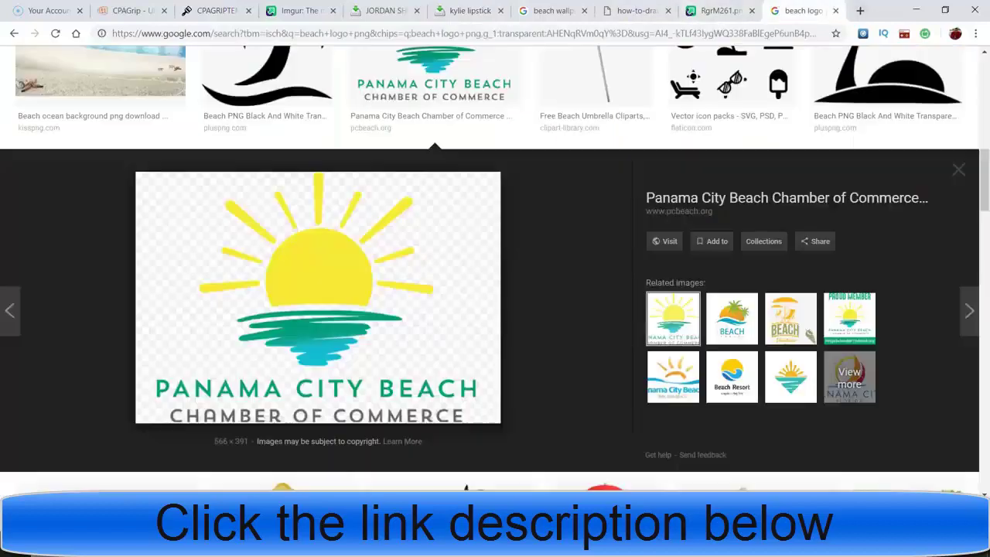
click(804, 10)
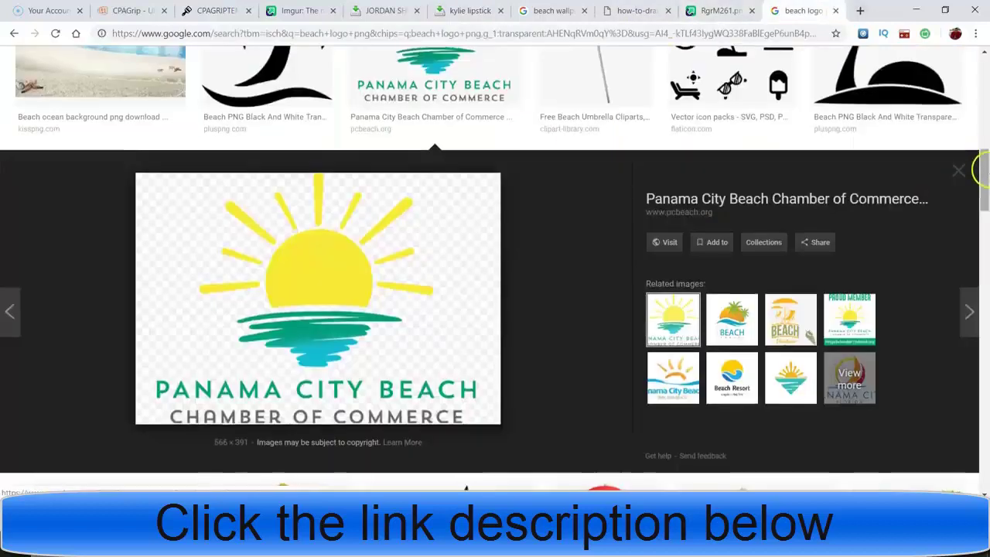
scroll(981, 171, up, 1)
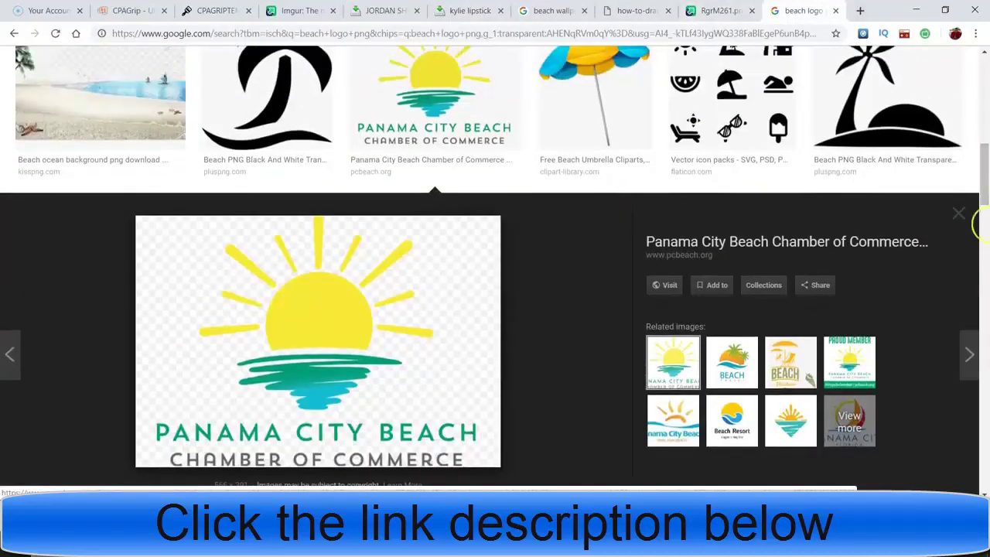
scroll(978, 85, up, 10)
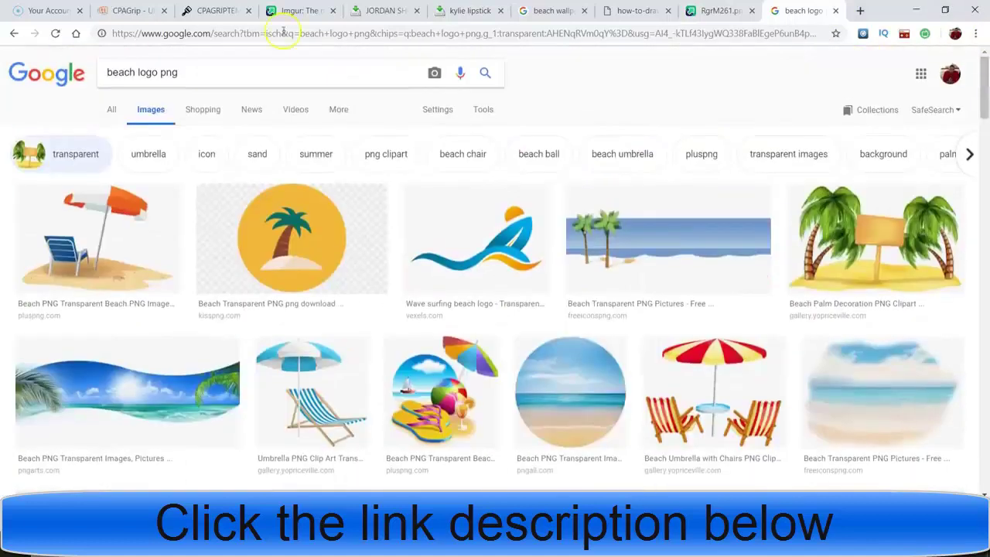
click(40, 85)
- Search Google for "KYLIE JENNER INSTAGRAM" and open the kyliejenner Instagram profile
click(343, 255)
text(k)
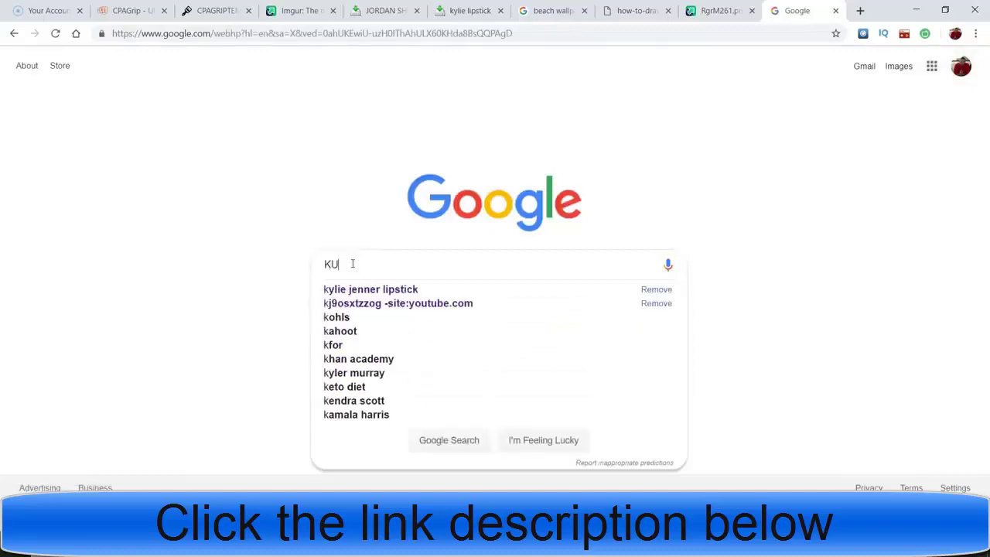
key(BackSpace)
text(KYLIE JEEN)
key(BackSpace)
key(BackSpace)
text(NNER INS)
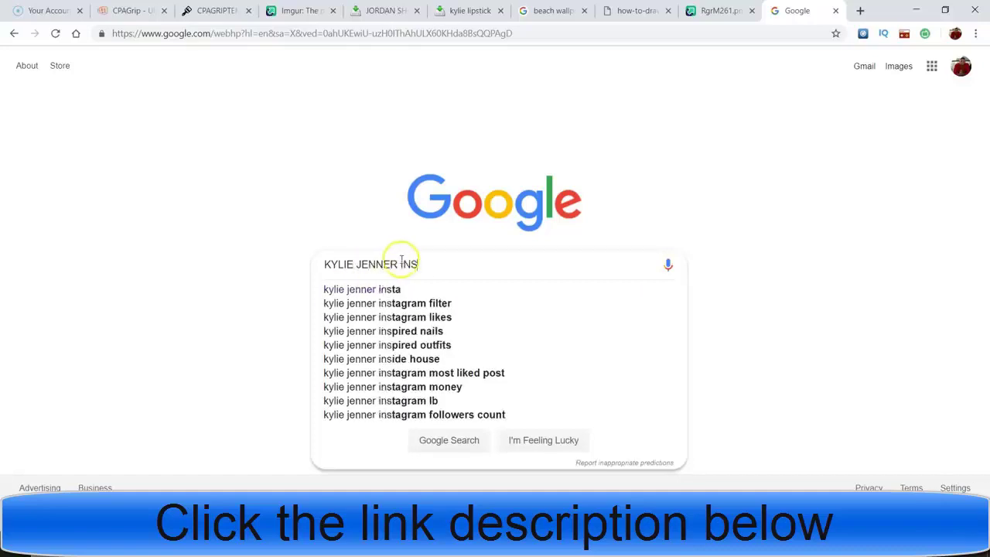
text(A)
key(BackSpace)
text(TAGRAM)
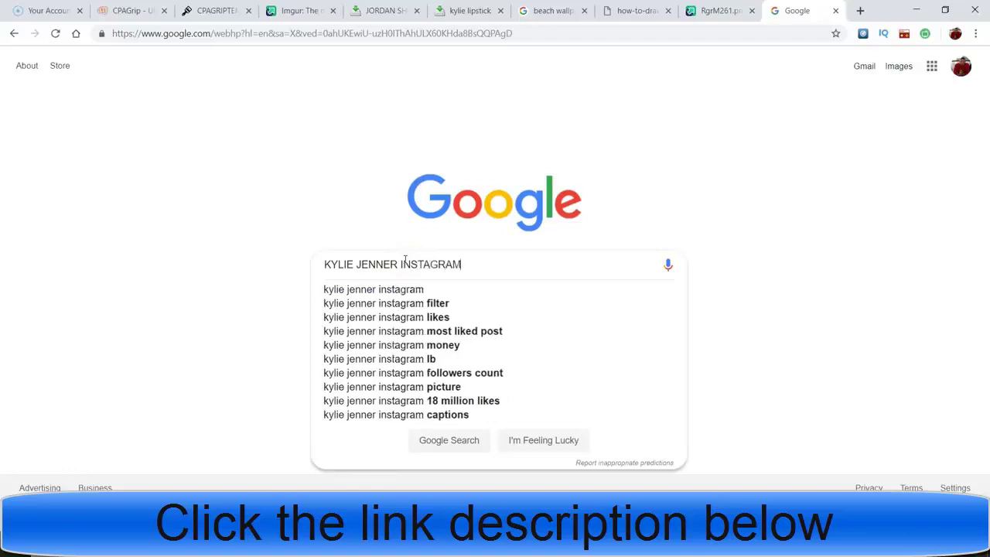
key(Return)
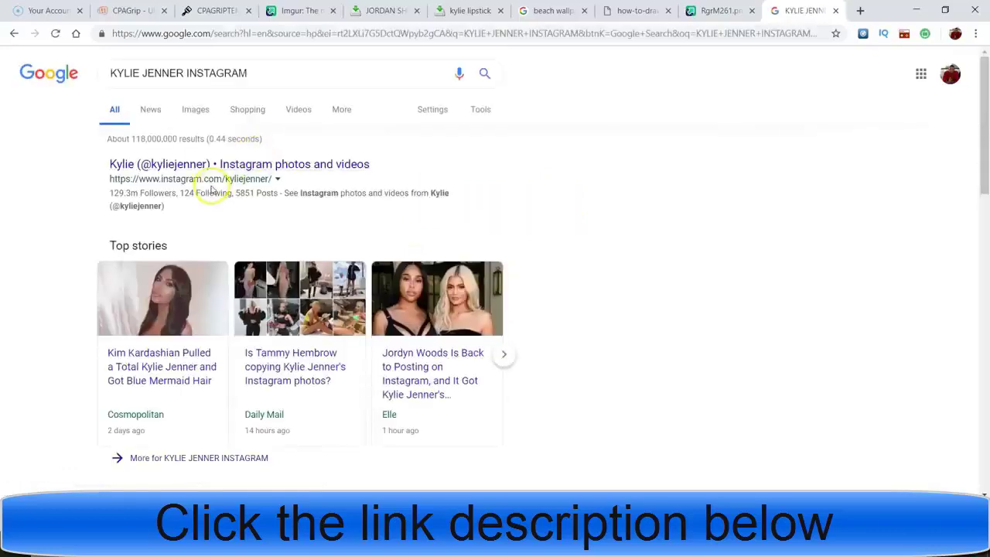
click(195, 166)
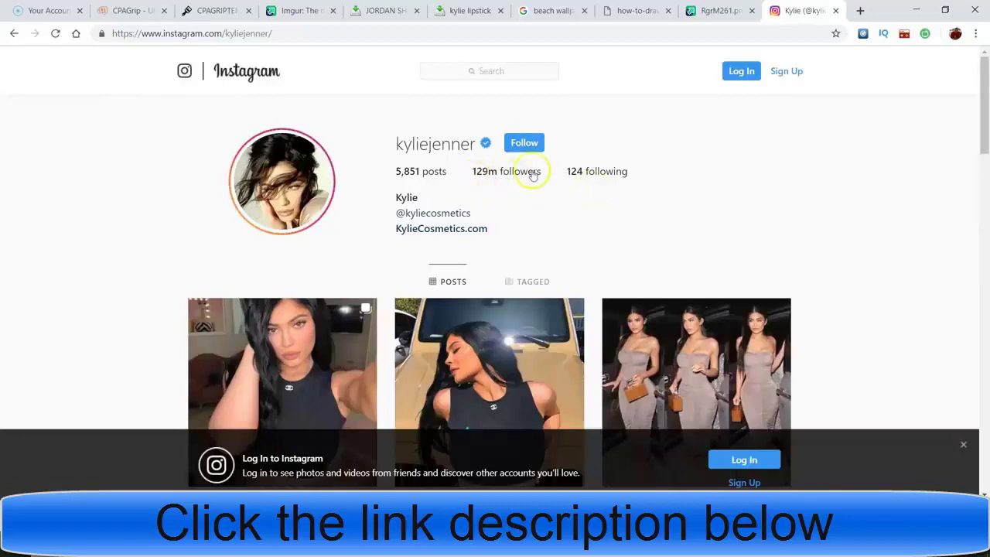
- View the lip kit post on the kyliejenner profile, load more of its comments, look through them and close the post
drag(980, 63, 966, 255)
click(503, 167)
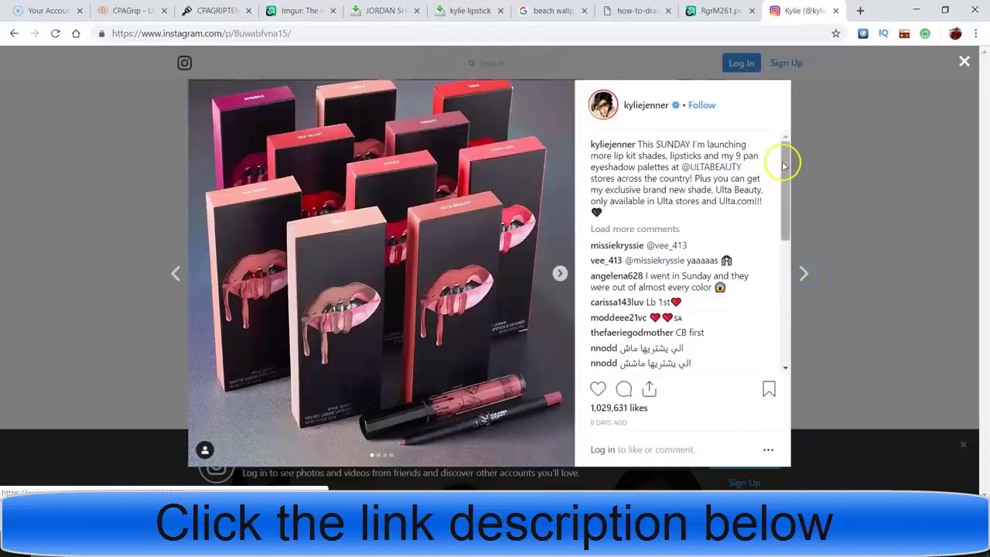
mouse_move(785, 181)
mouse_down()
mouse_move(786, 235)
mouse_move(785, 192)
mouse_up()
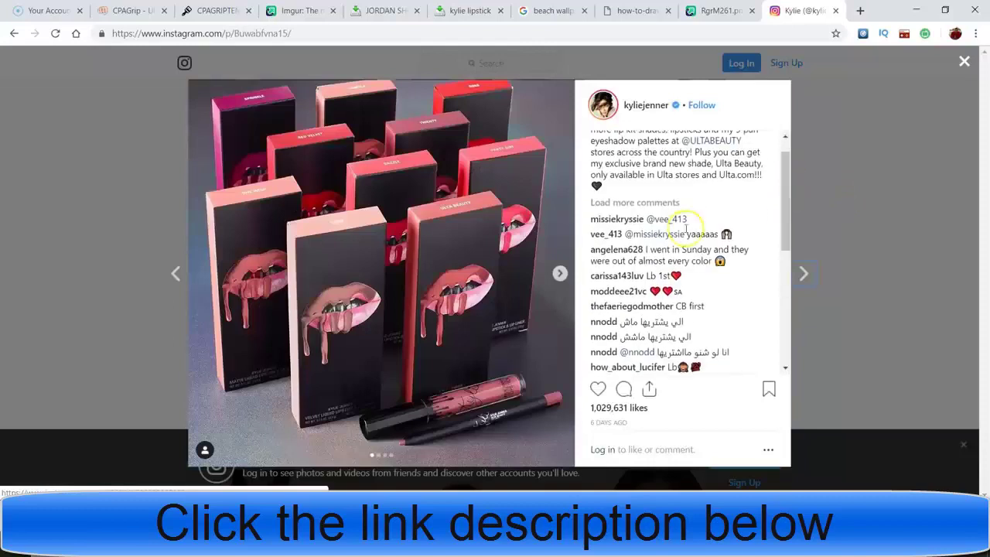
click(648, 203)
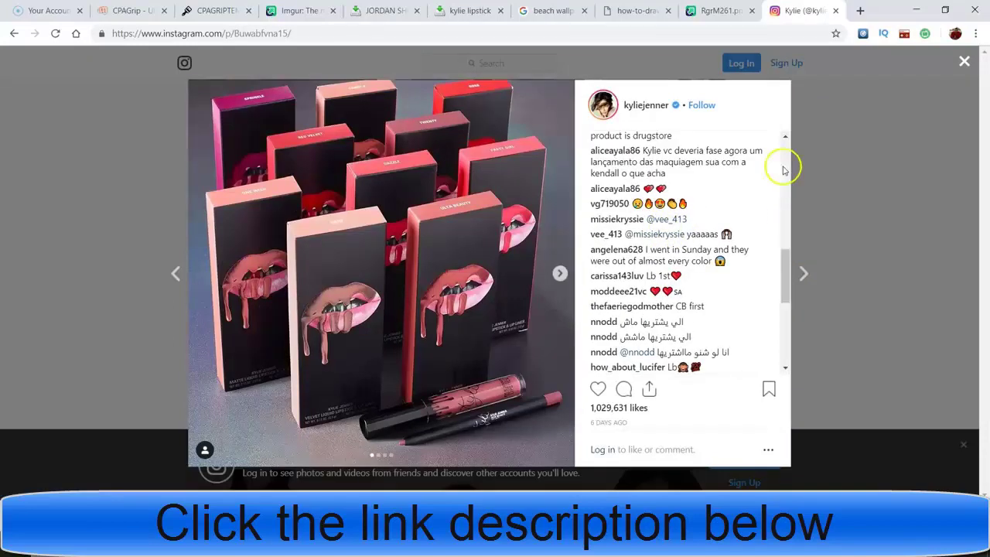
drag(784, 275, 847, 237)
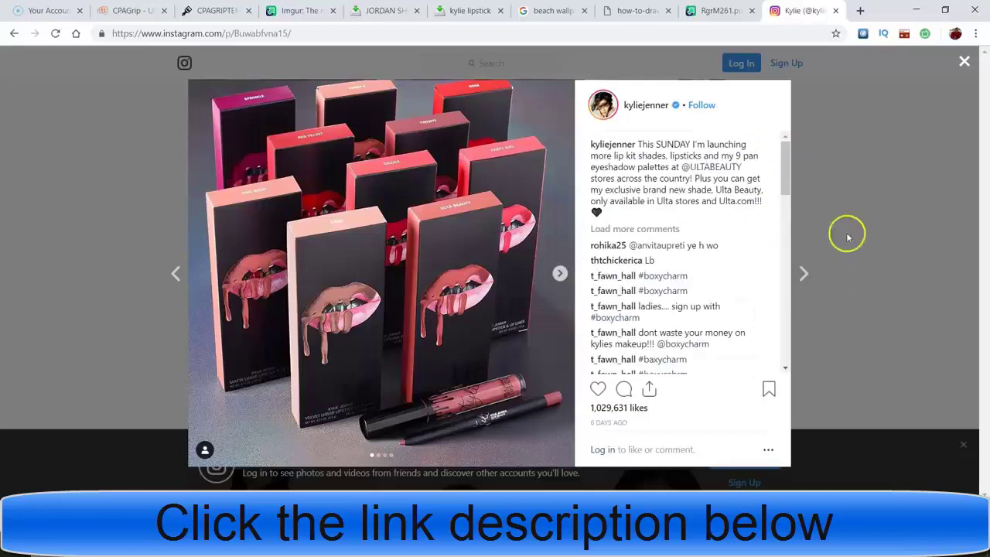
click(847, 237)
- Browse older posts on the kyliejenner profile, dismissing the login banner and viewing the Valentine Collection post
drag(979, 232, 942, 518)
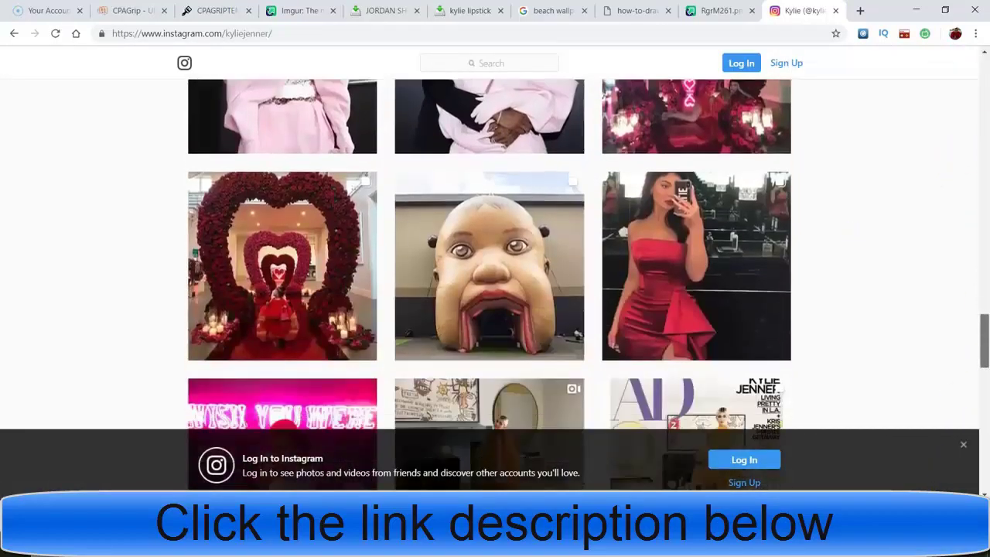
scroll(488, 193, up, 10)
scroll(489, 193, down, 10)
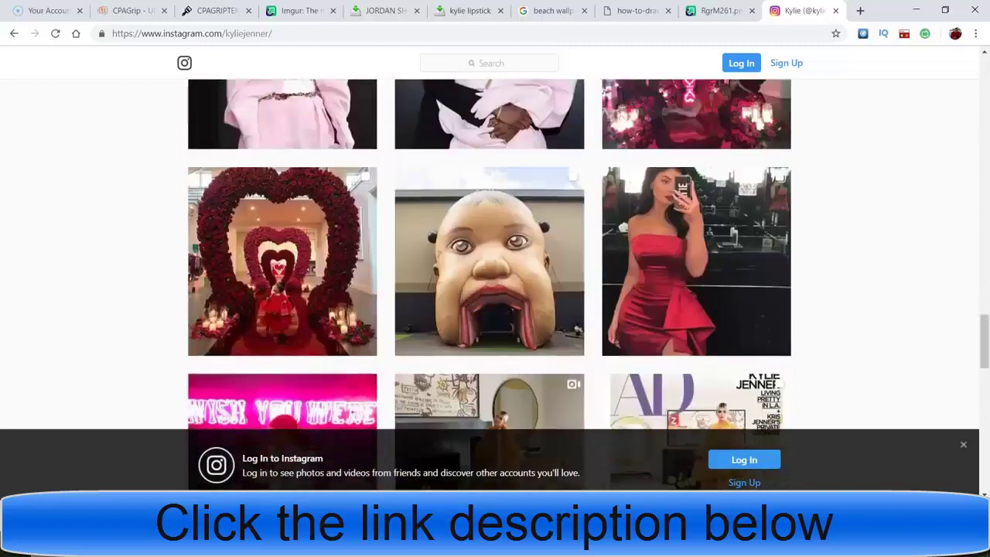
click(963, 445)
mouse_move(979, 361)
mouse_down()
mouse_move(974, 459)
mouse_move(978, 374)
mouse_up()
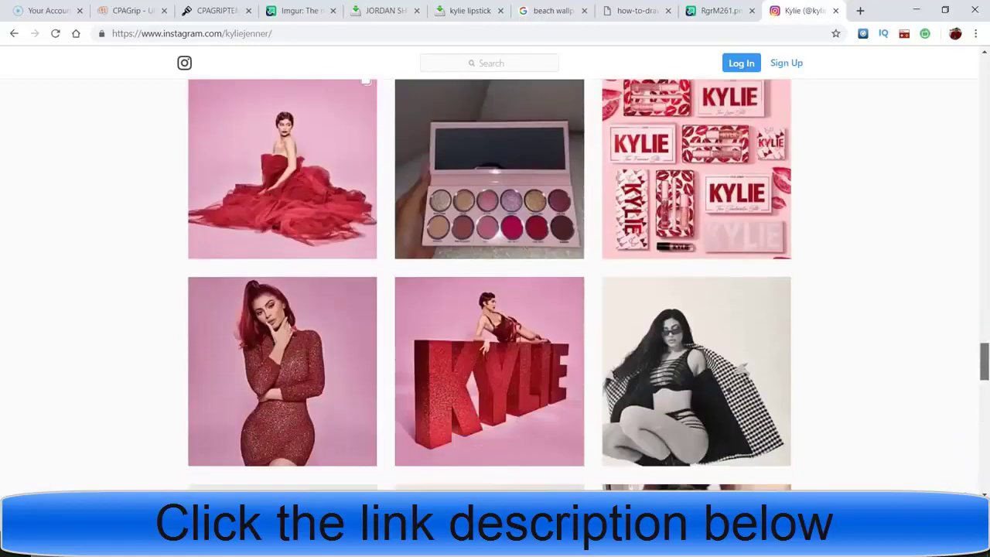
click(739, 175)
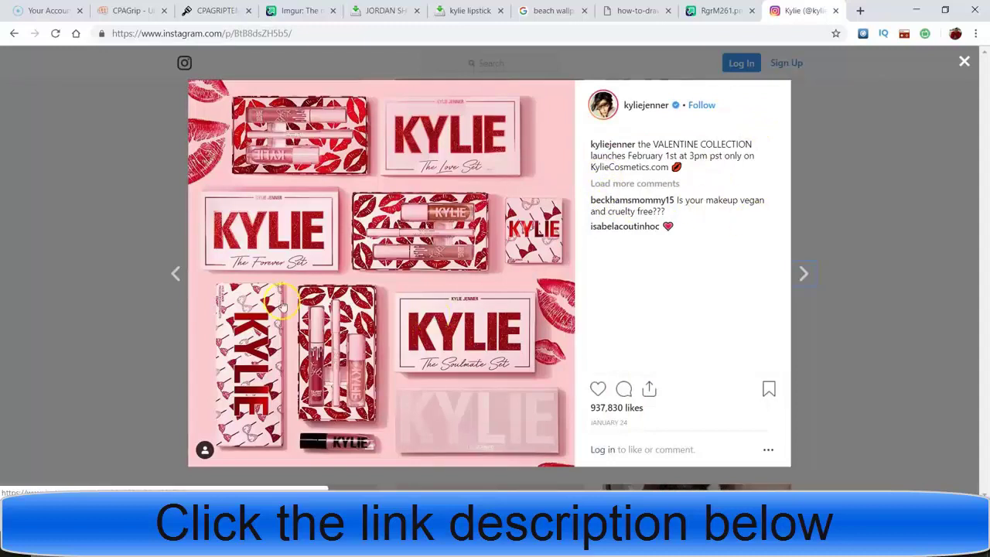
click(138, 276)
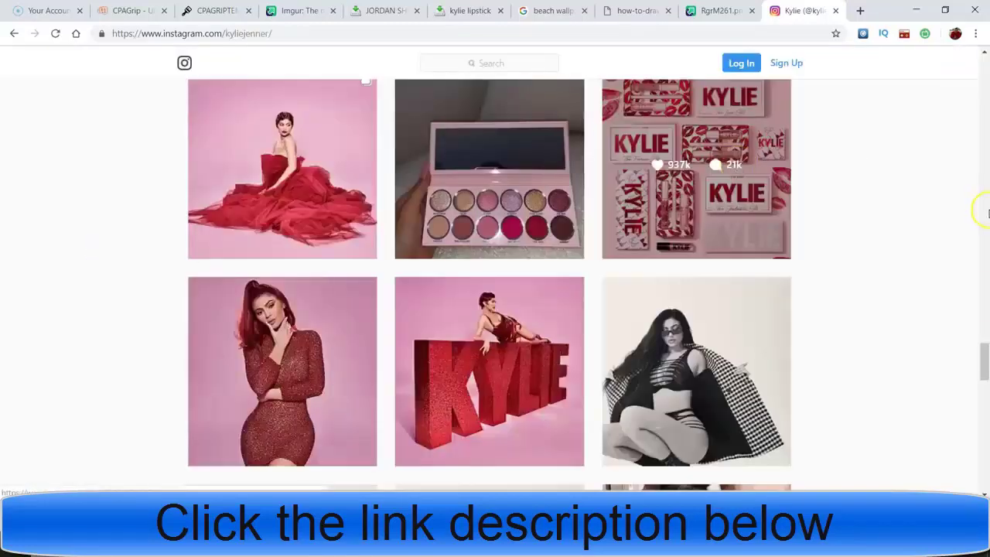
drag(986, 344, 958, 503)
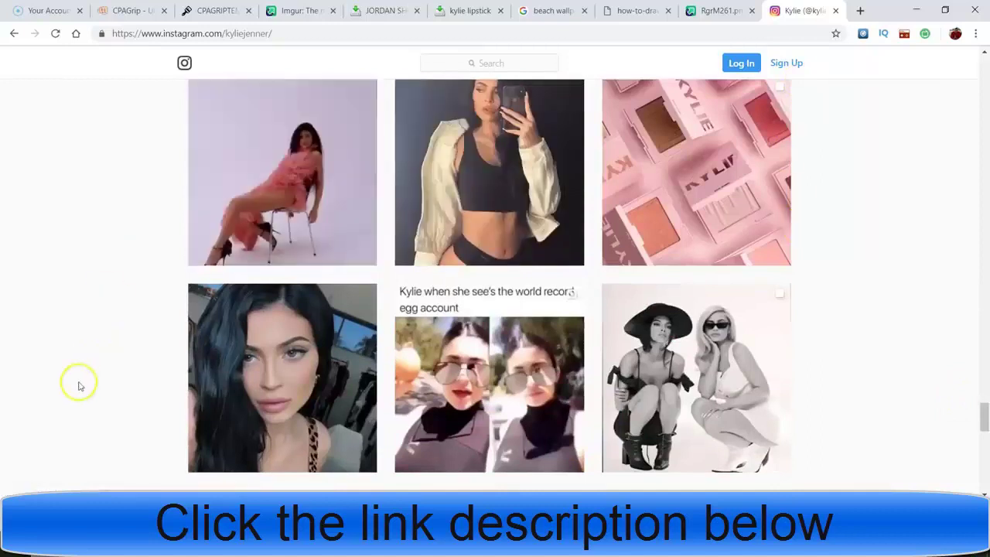
- Return to the CPAGRIPTEMPLATES site and show the start of page 3 of its latest posts
click(212, 11)
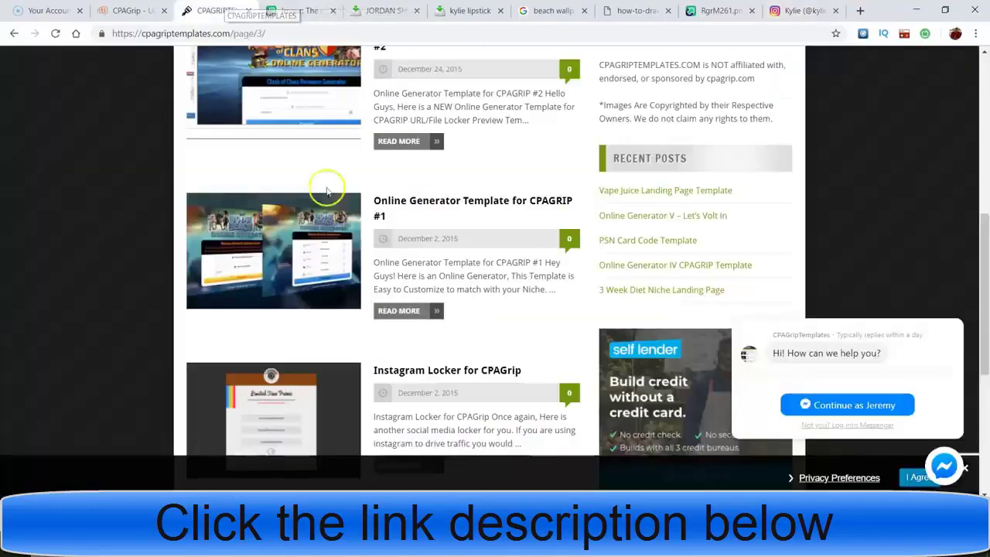
drag(983, 292, 986, 78)
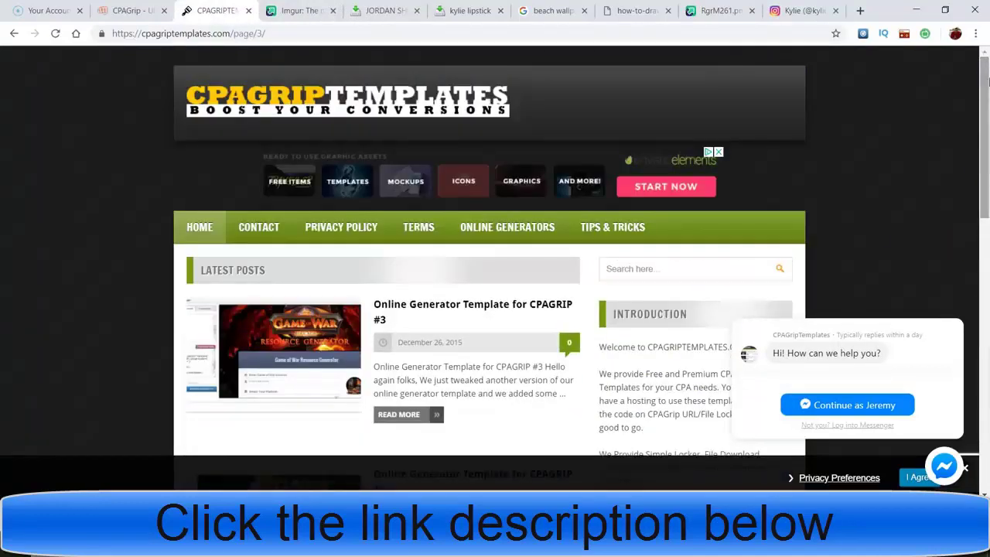